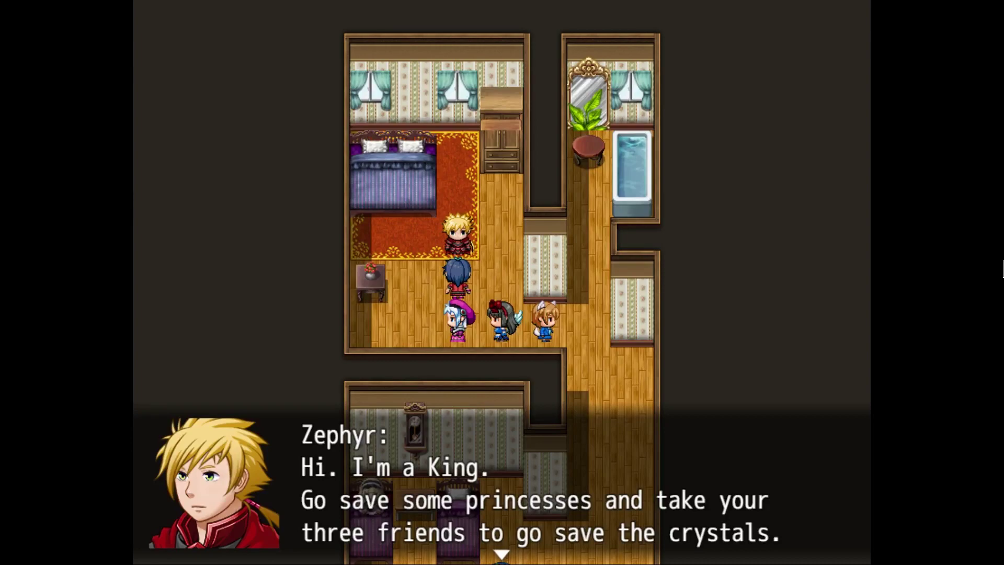
# Dismiss the king's dialogue and start a New Game from the title screen to end the playtest.
pyautogui.press('Return')
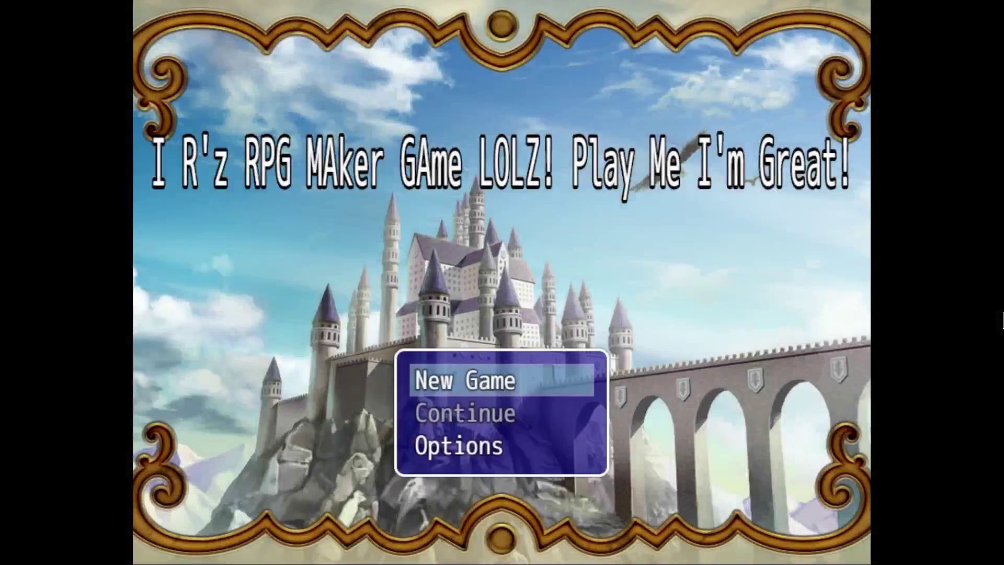
pyautogui.press('Return')
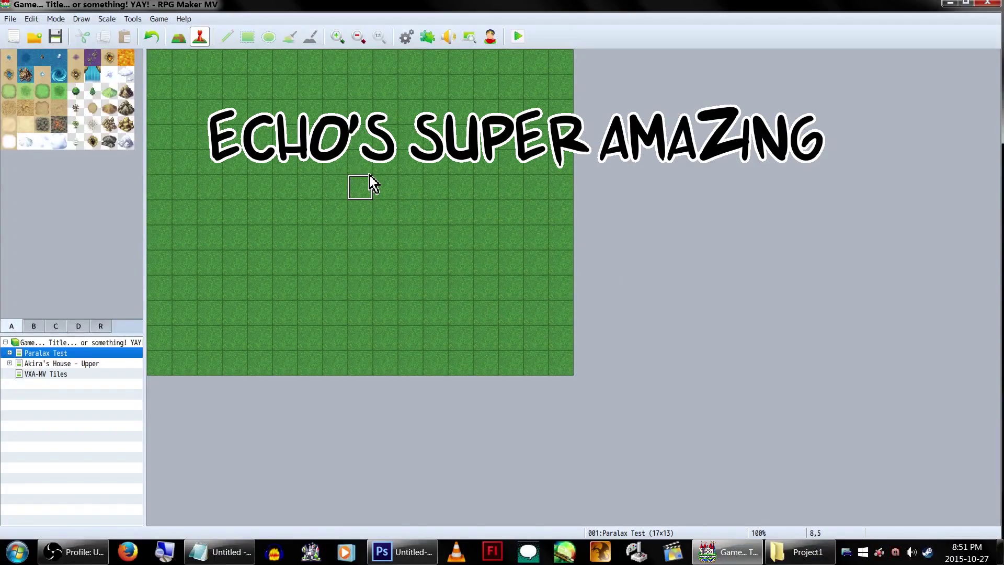
pyautogui.click(139, 19)
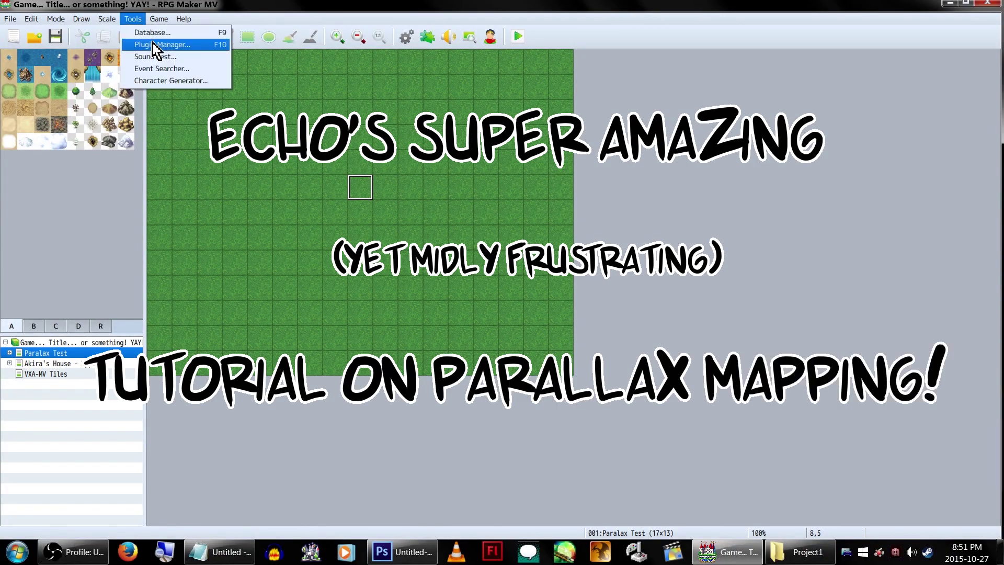
pyautogui.click(152, 45)
pyautogui.doubleClick(378, 144)
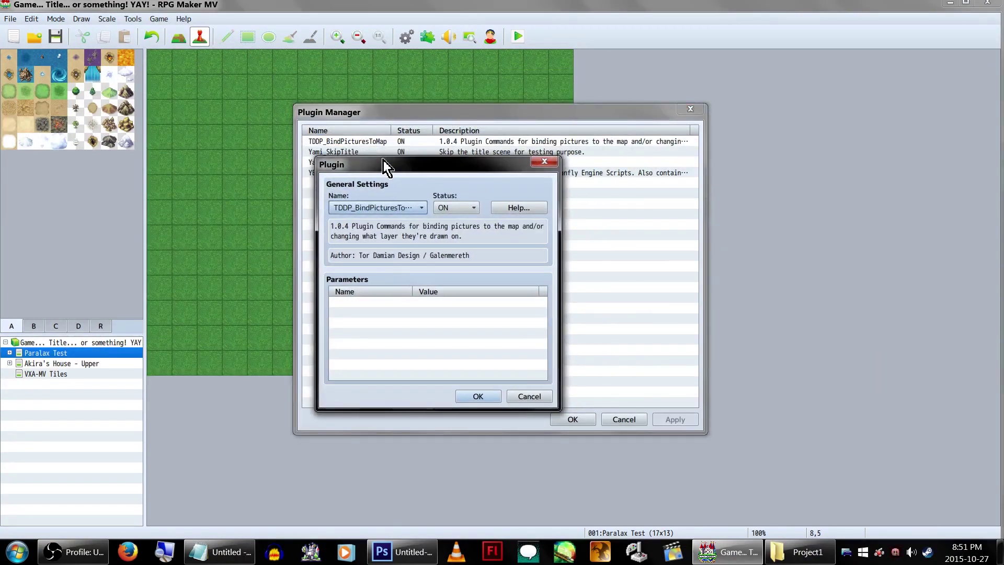
pyautogui.click(534, 210)
pyautogui.scroll(-1, 522, 256)
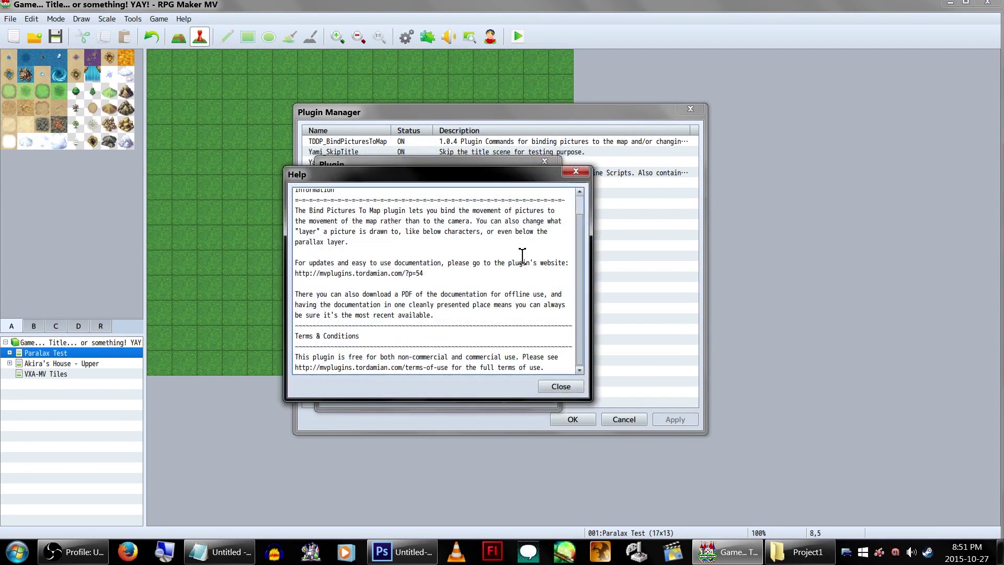
pyautogui.click(578, 388)
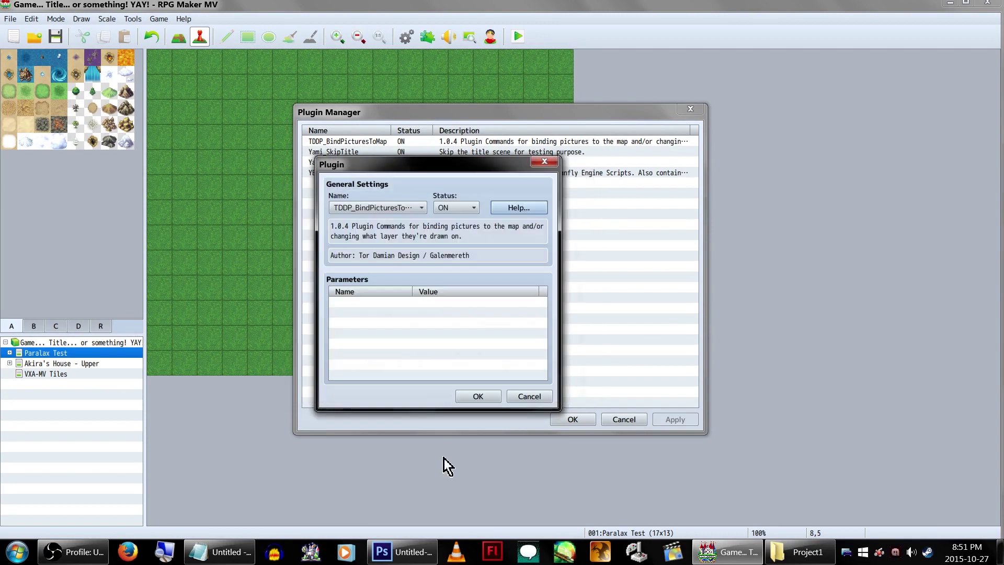
pyautogui.click(225, 552)
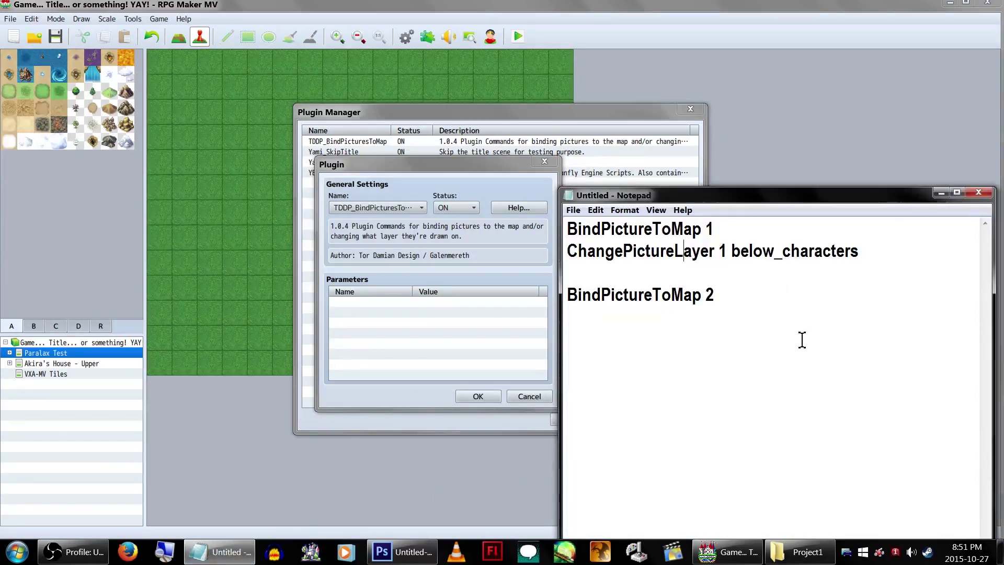
pyautogui.moveTo(802, 340); pyautogui.dragTo(577, 163)
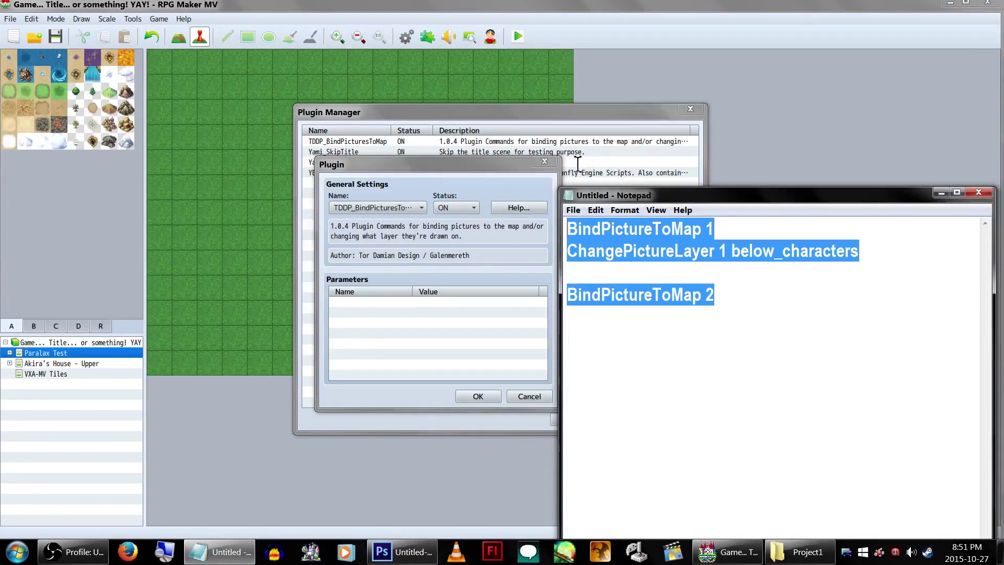
pyautogui.click(519, 258)
pyautogui.click(477, 397)
# Close the Plugin Manager and switch the editor to Map mode for tile editing.
pyautogui.click(575, 419)
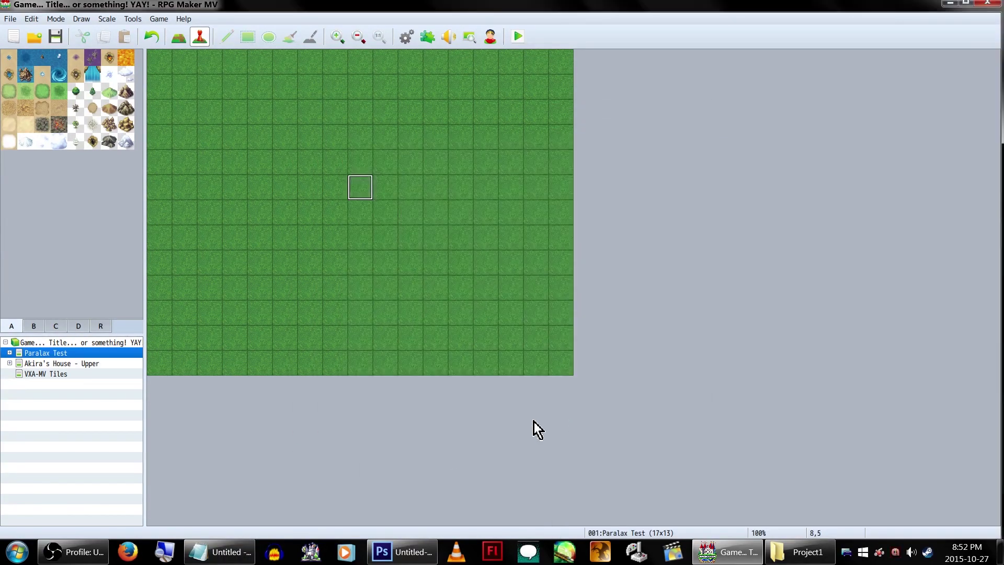
pyautogui.click(178, 36)
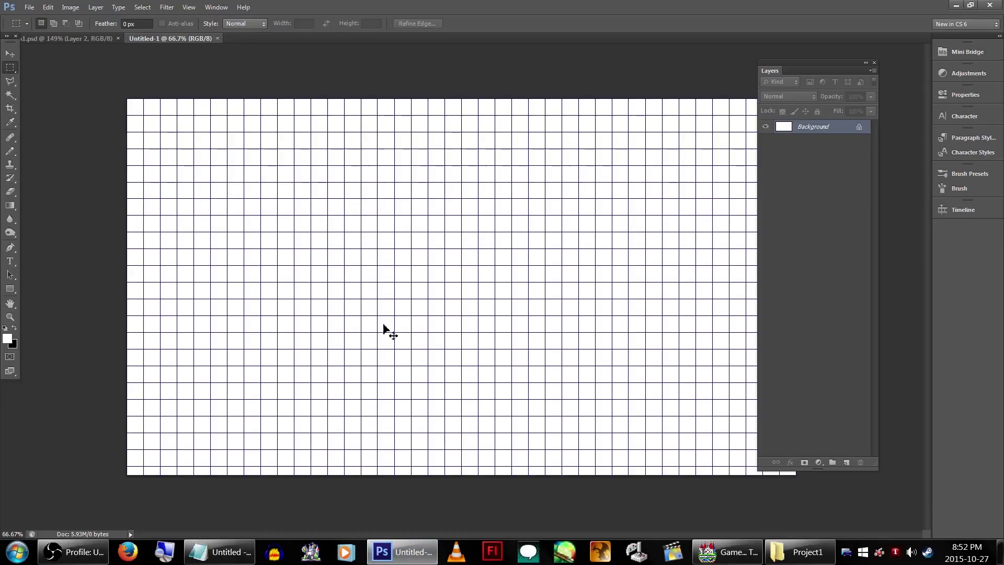
# Paste the screenshot as Layer 1, crop the canvas to the green map and fit it on screen.
pyautogui.hotkey('ctrl', 'v')
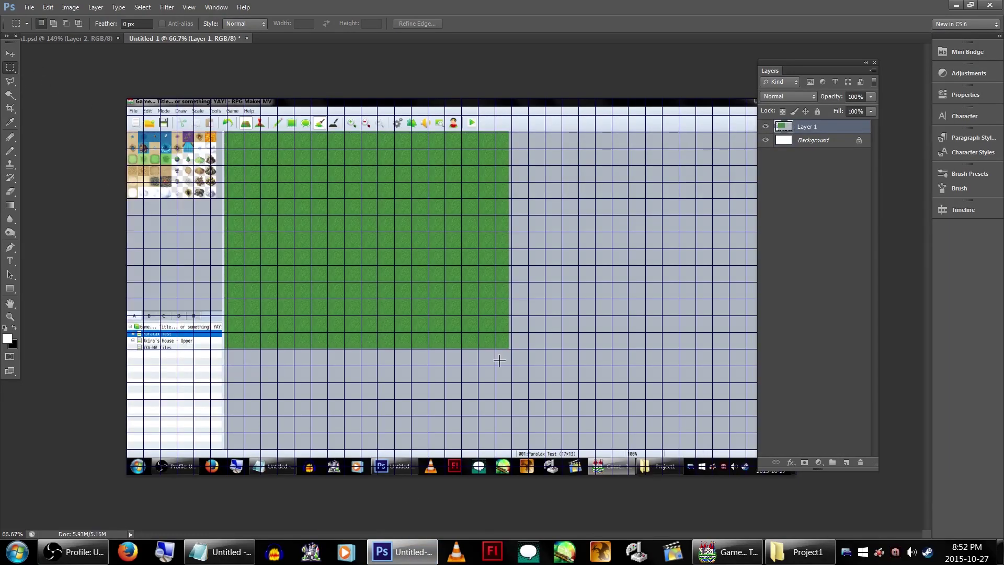
pyautogui.click(6, 96)
pyautogui.click(347, 181)
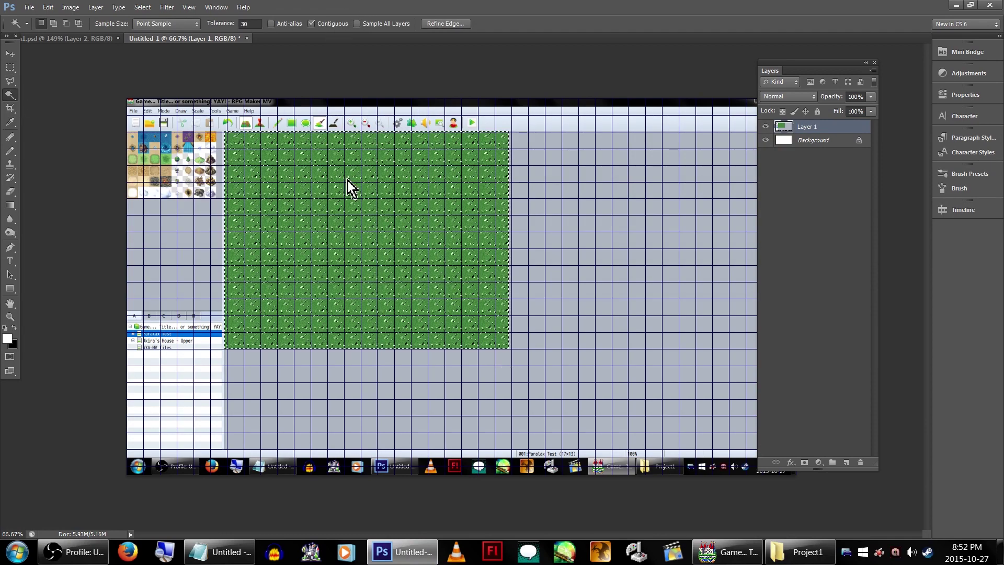
pyautogui.click(10, 108)
pyautogui.press('Return')
pyautogui.hotkey('ctrl', '0')
pyautogui.click(9, 69)
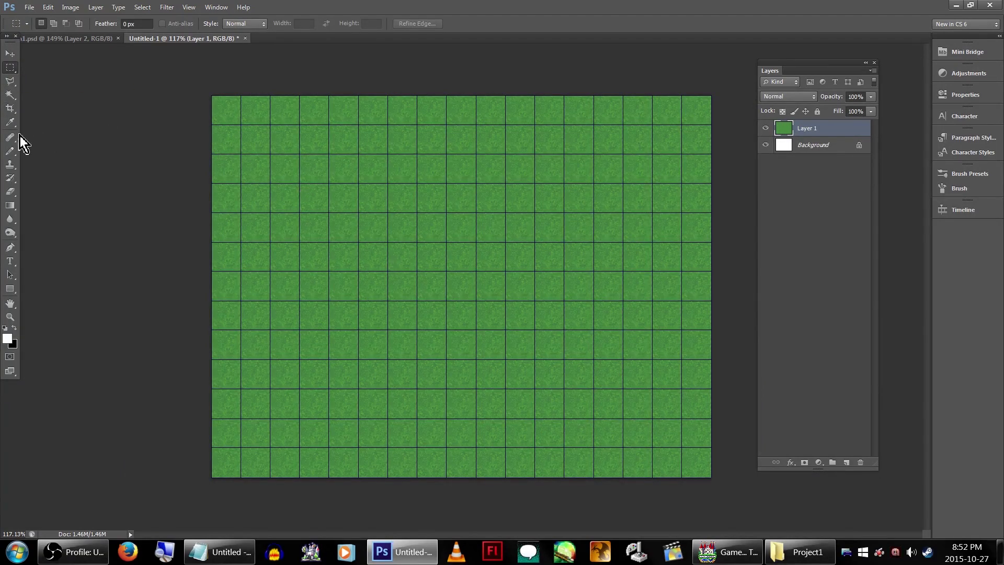
# Load the Charfade rock brush set into the brush presets.
pyautogui.click(11, 152)
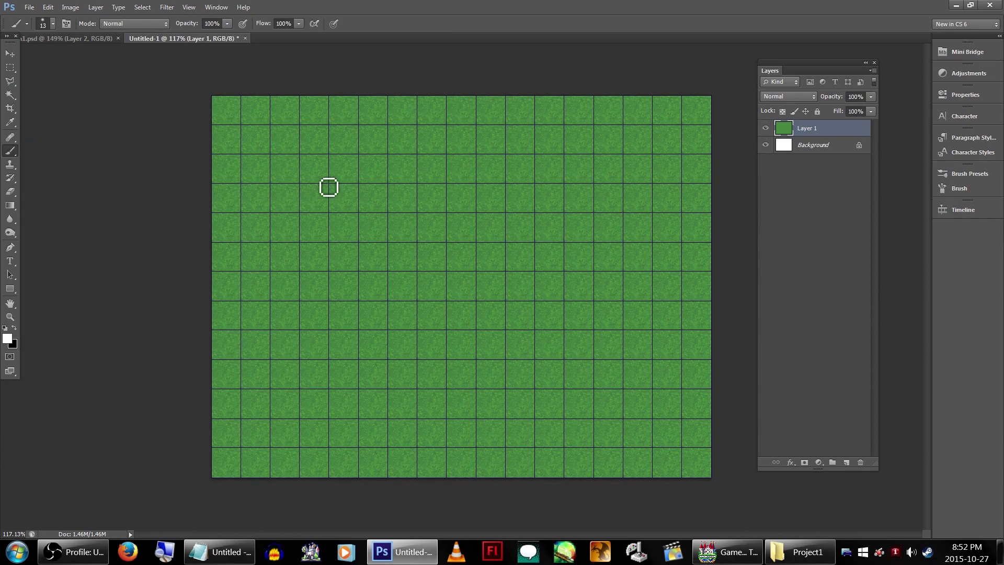
pyautogui.rightClick(344, 198)
pyautogui.moveTo(454, 294); pyautogui.dragTo(459, 319)
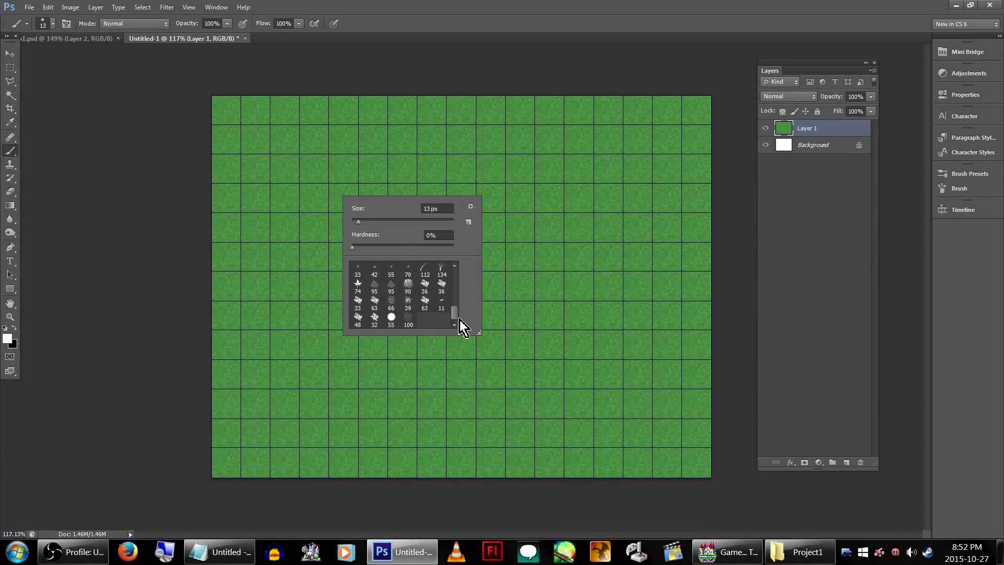
pyautogui.click(471, 207)
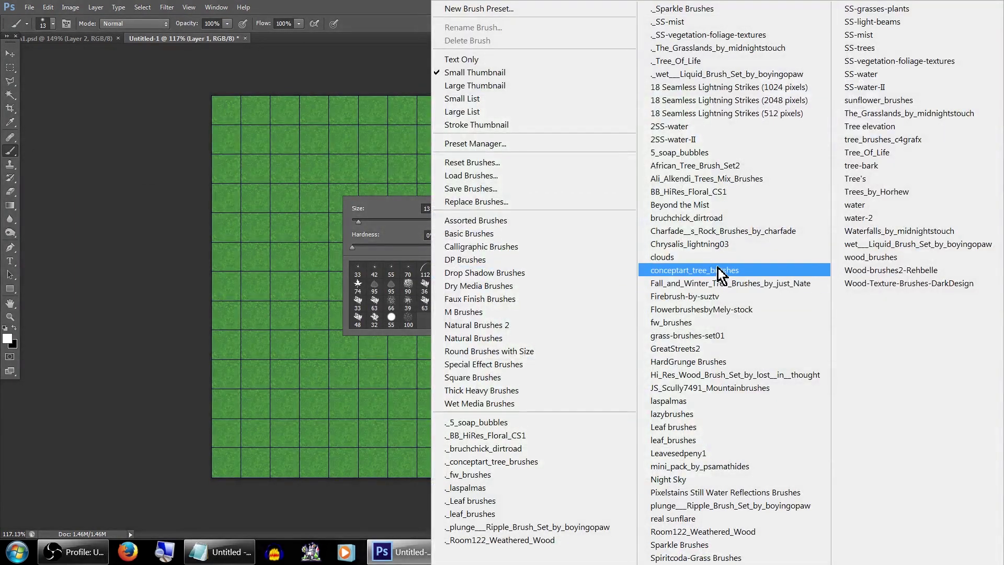
pyautogui.click(726, 231)
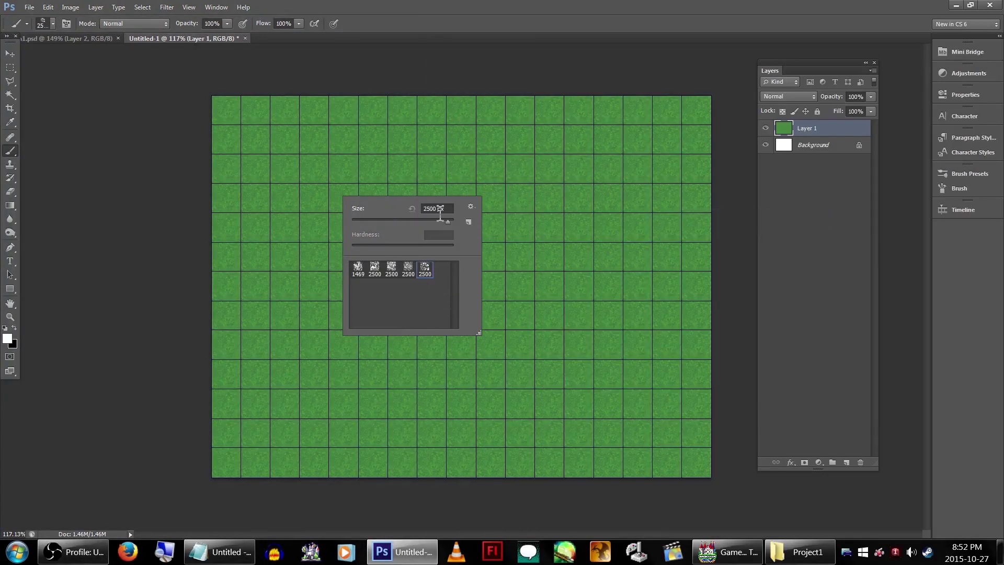
# Burn darker mottled patches across the grass using a rock-texture brush.
pyautogui.click(8, 338)
pyautogui.press('Return')
pyautogui.click(10, 233)
pyautogui.rightClick(370, 174)
pyautogui.doubleClick(452, 242)
pyautogui.click(346, 306)
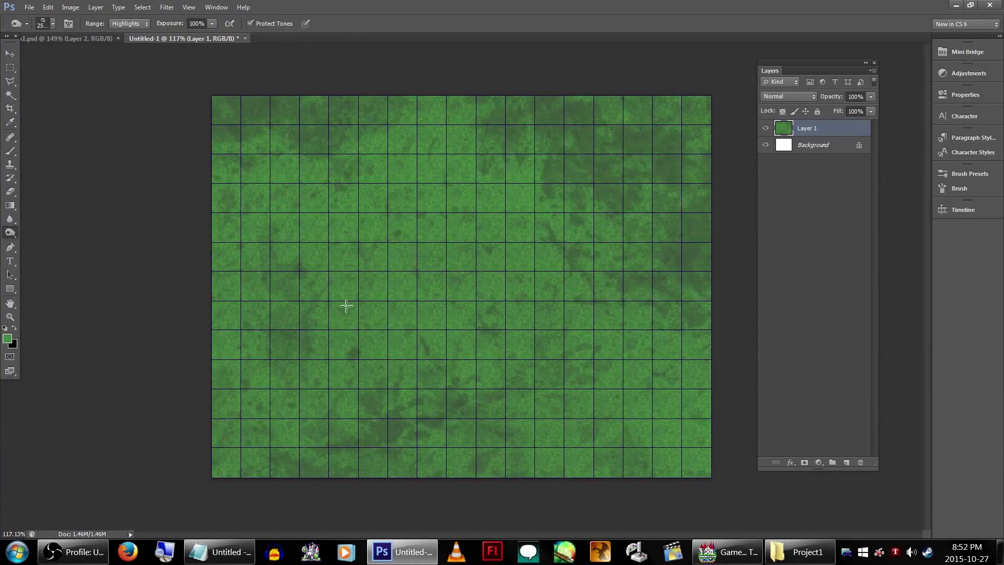
pyautogui.moveTo(346, 305)
pyautogui.mouseDown()
pyautogui.moveTo(477, 195)
pyautogui.moveTo(618, 154)
pyautogui.mouseUp()
# Raise the grass layer's saturation to +51 with Hue/Saturation.
pyautogui.click(64, 7)
pyautogui.click(210, 89)
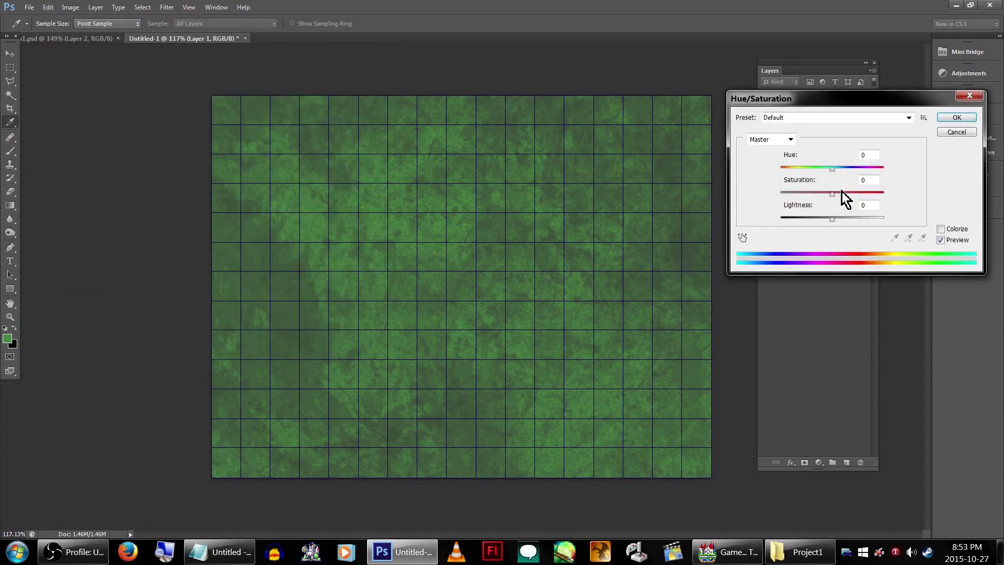
pyautogui.moveTo(842, 197); pyautogui.dragTo(861, 209)
pyautogui.press('Return')
pyautogui.click(10, 68)
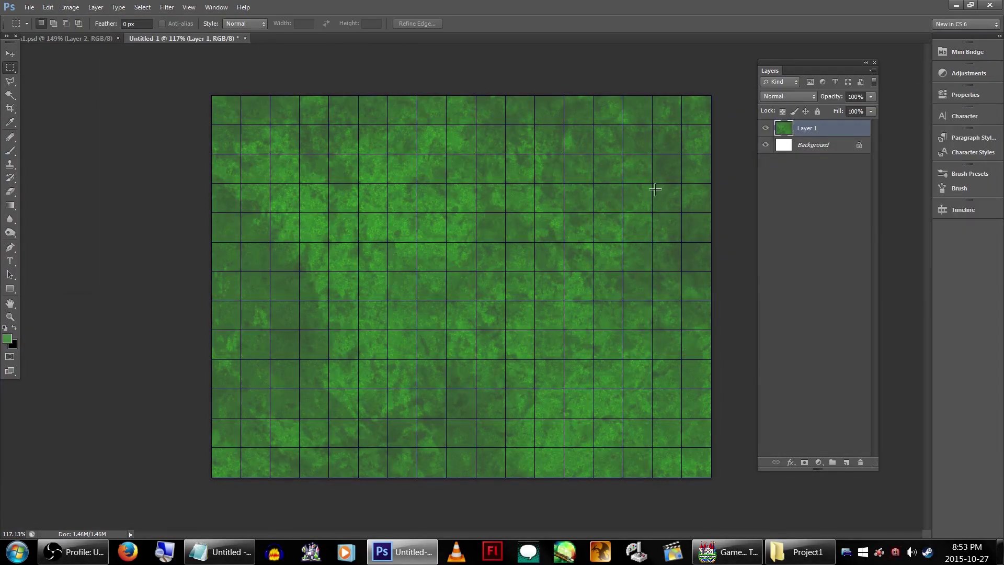
# On the tree and fence sprite sheet, select the top-left grass tile, then the large pine tree.
pyautogui.click(90, 39)
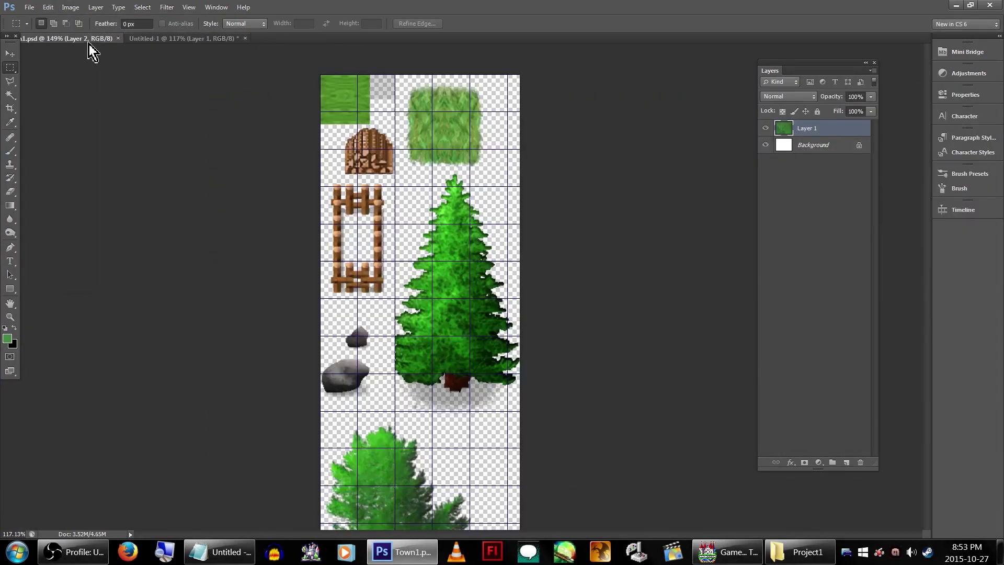
pyautogui.keyDown('alt'); pyautogui.scroll(1, 474, 181); pyautogui.keyUp('alt')
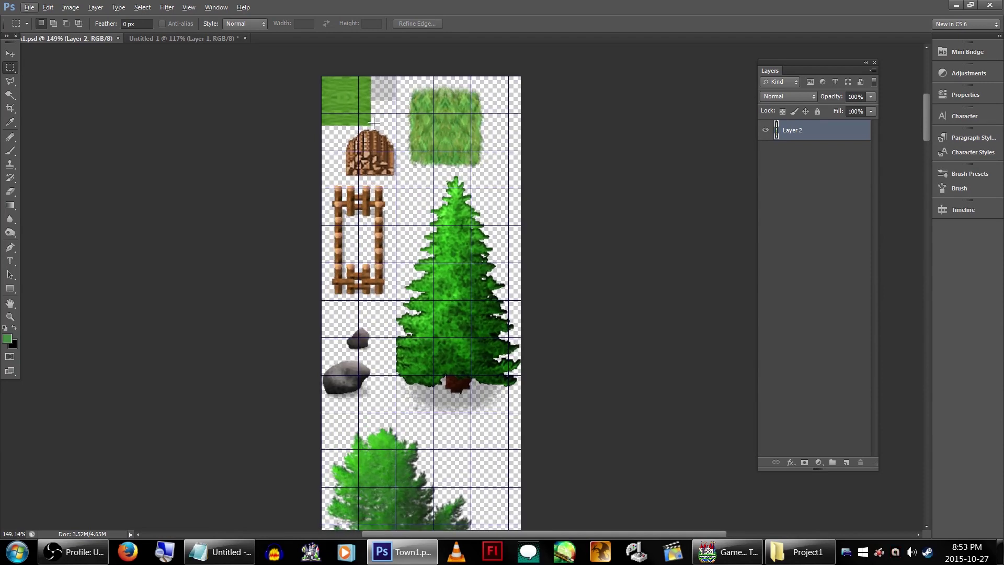
pyautogui.moveTo(360, 114); pyautogui.dragTo(269, 50)
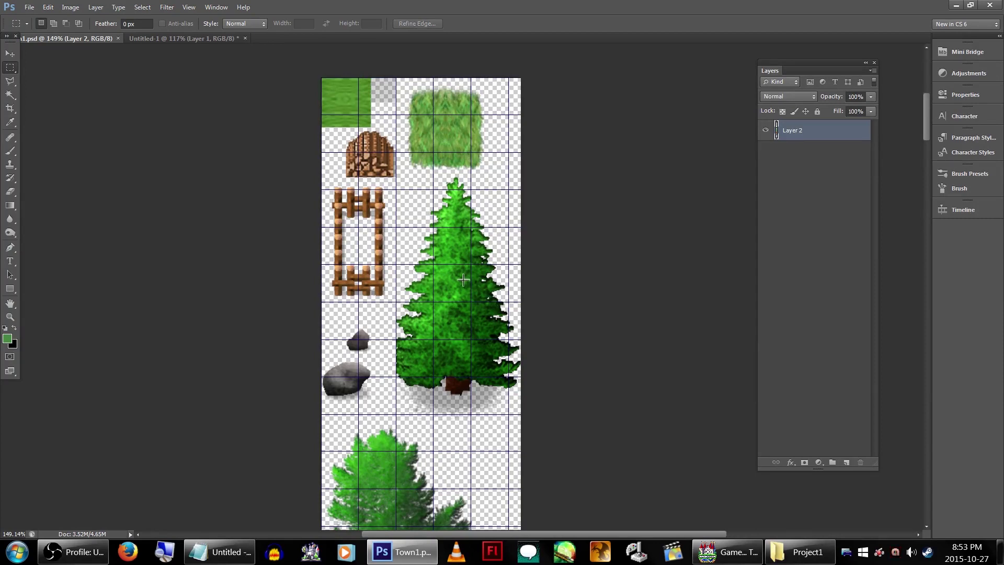
pyautogui.scroll(-1, 462, 279)
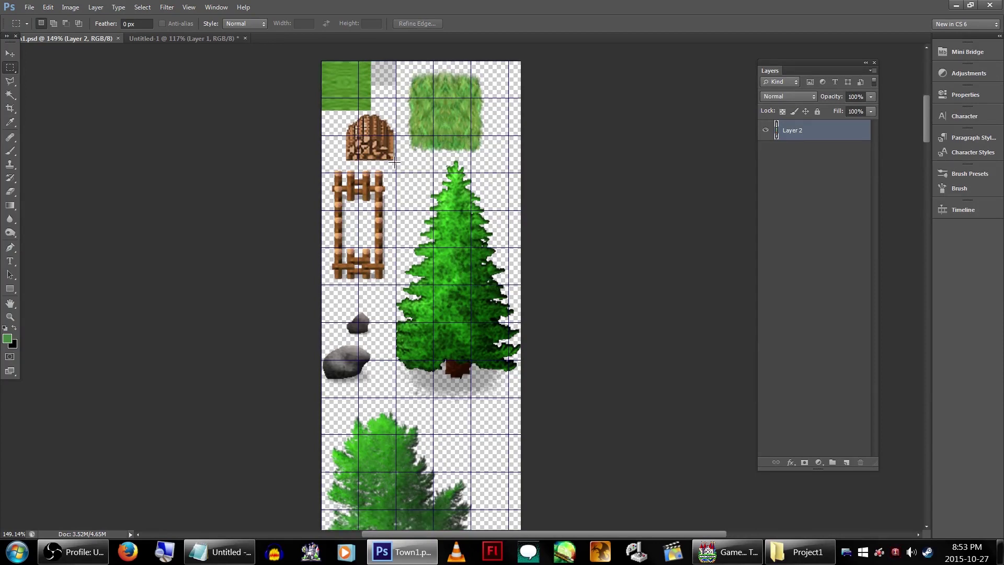
pyautogui.moveTo(392, 162); pyautogui.dragTo(543, 400)
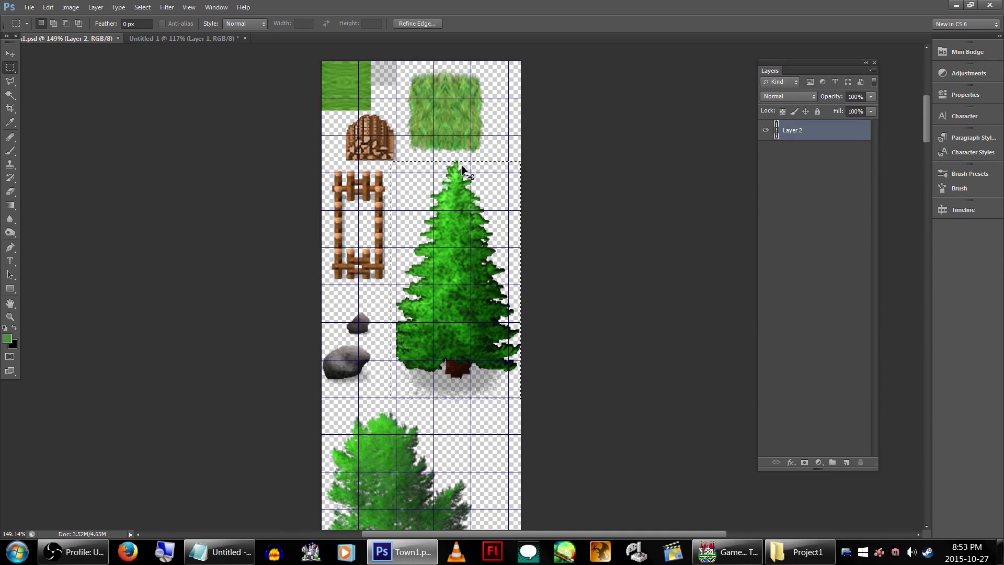
# Select the lower round tree instead and paste it into the map document.
pyautogui.scroll(-10, 531, 197)
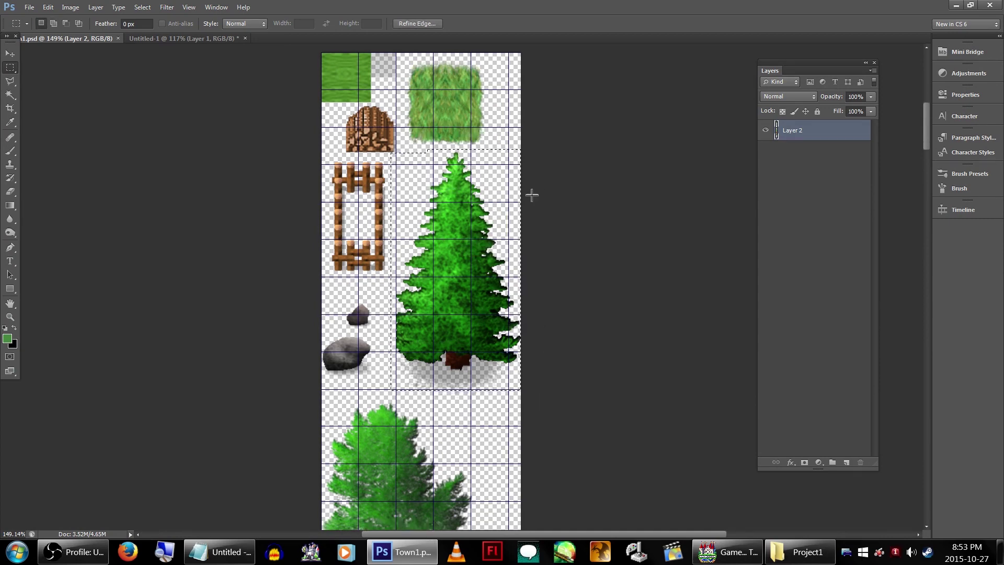
pyautogui.scroll(-3, 492, 216)
pyautogui.click(485, 199)
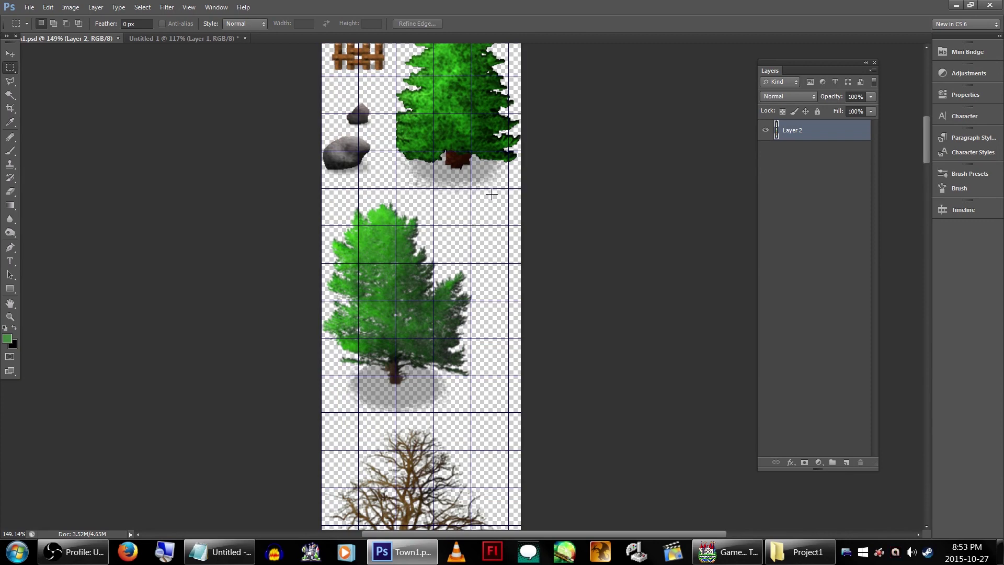
pyautogui.moveTo(491, 194); pyautogui.dragTo(284, 421)
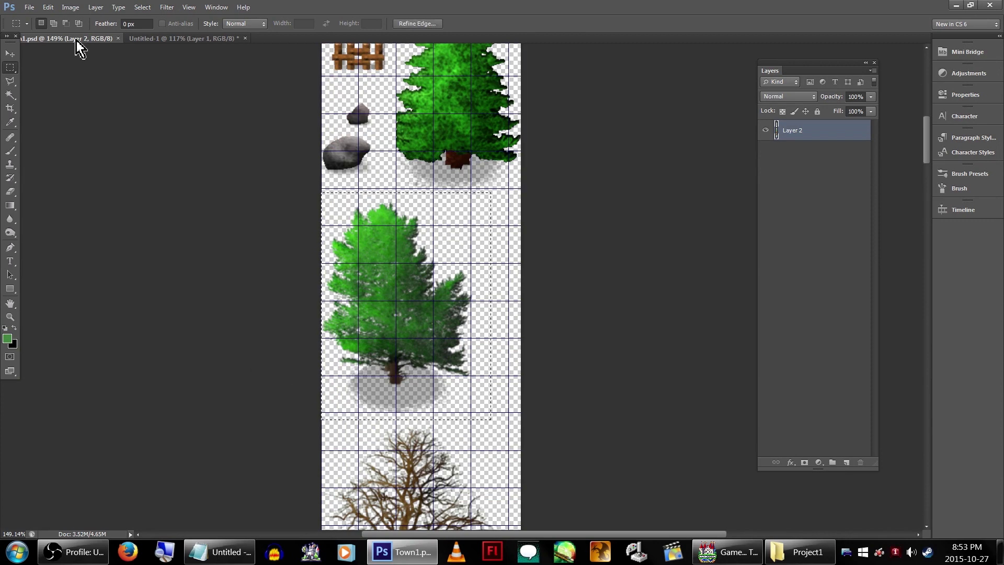
pyautogui.click(192, 40)
pyautogui.hotkey('ctrl', 'v')
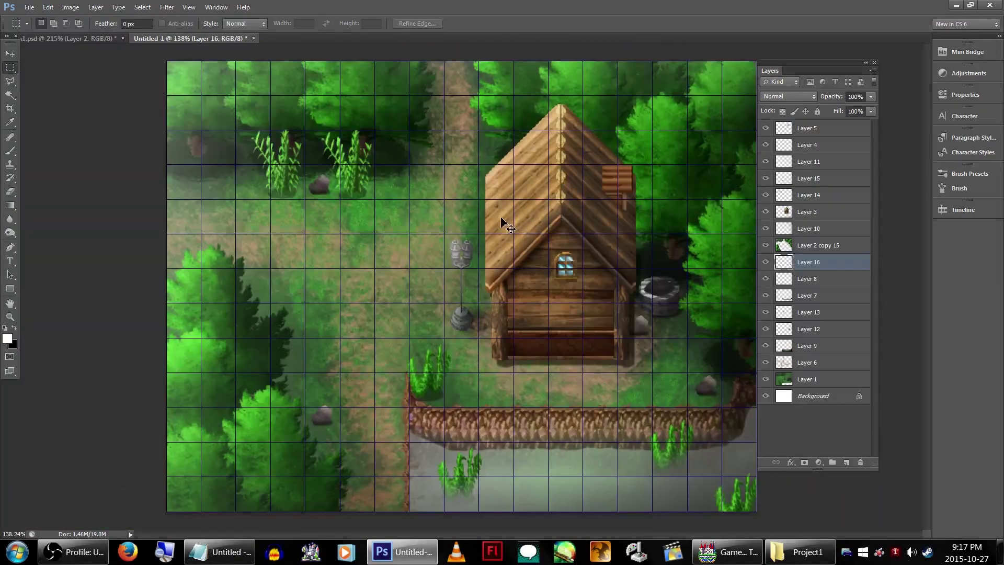
# Start saving the composed forest map under a new name.
pyautogui.hotkey('ctrl', 's')
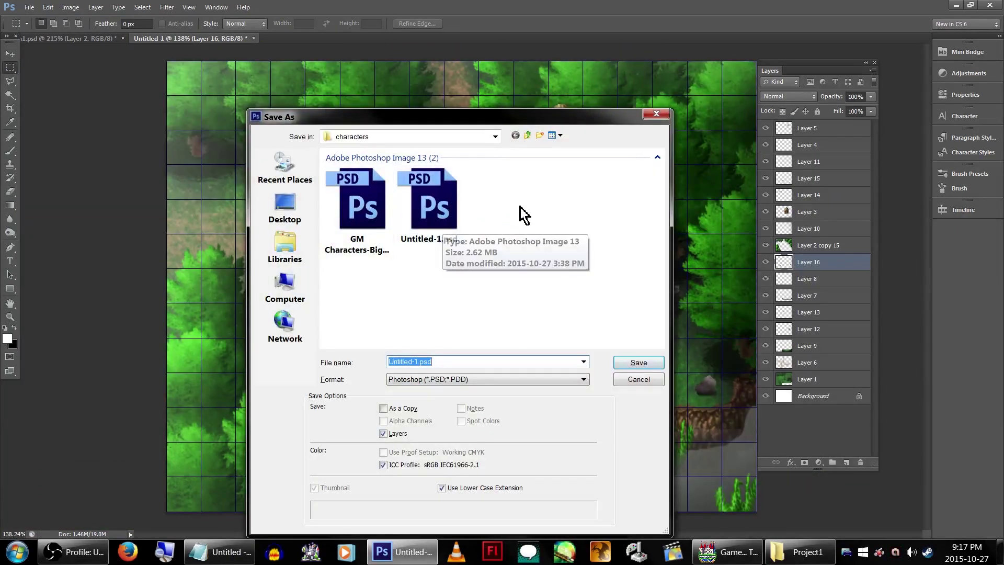
# Save the map as Paratest-1.psd in the img/parallaxes folder.
pyautogui.click(529, 135)
pyautogui.click(455, 318)
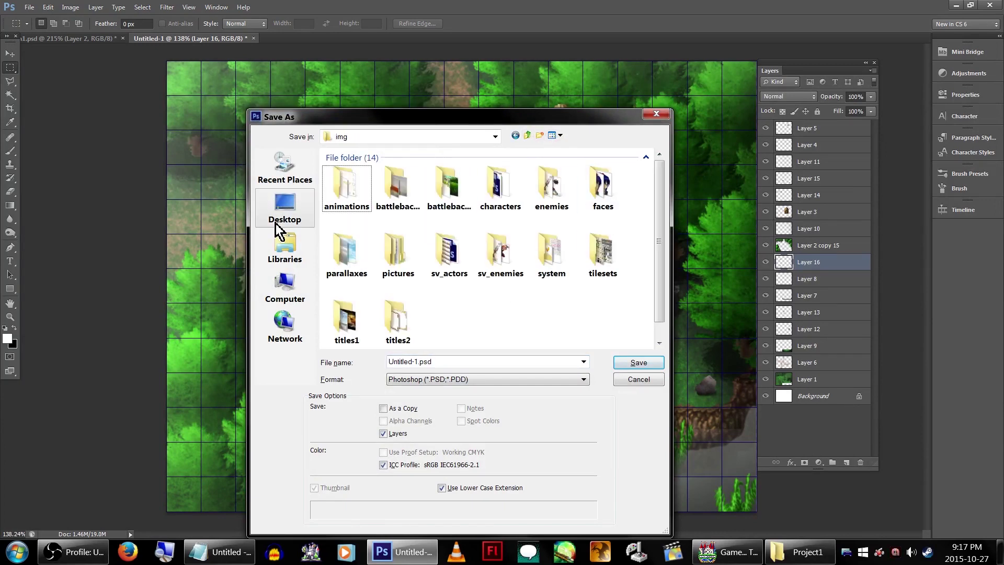
pyautogui.doubleClick(341, 256)
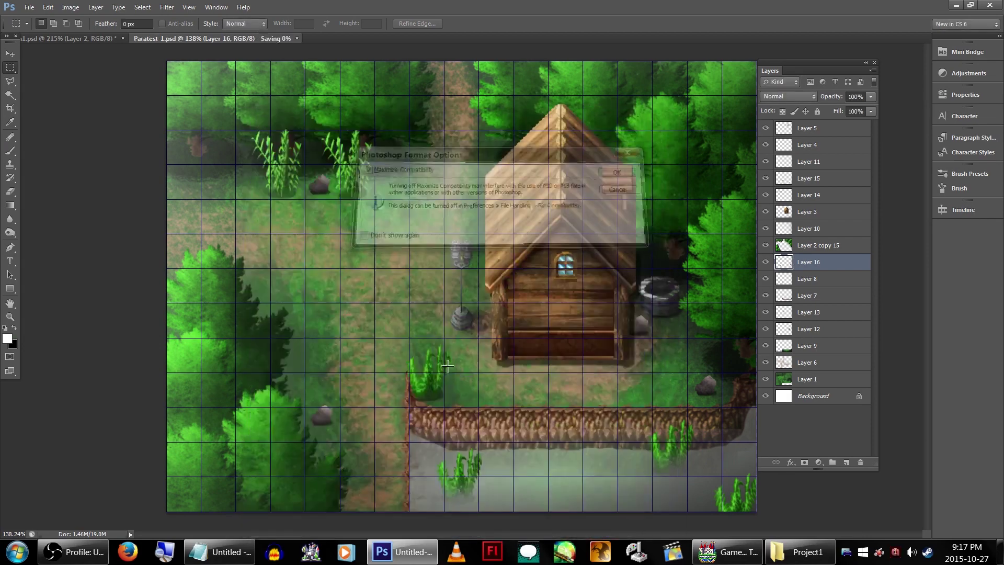
pyautogui.click(30, 7)
# Save a PNG copy with a leading '!' in its name and accept the PNG options.
pyautogui.click(82, 170)
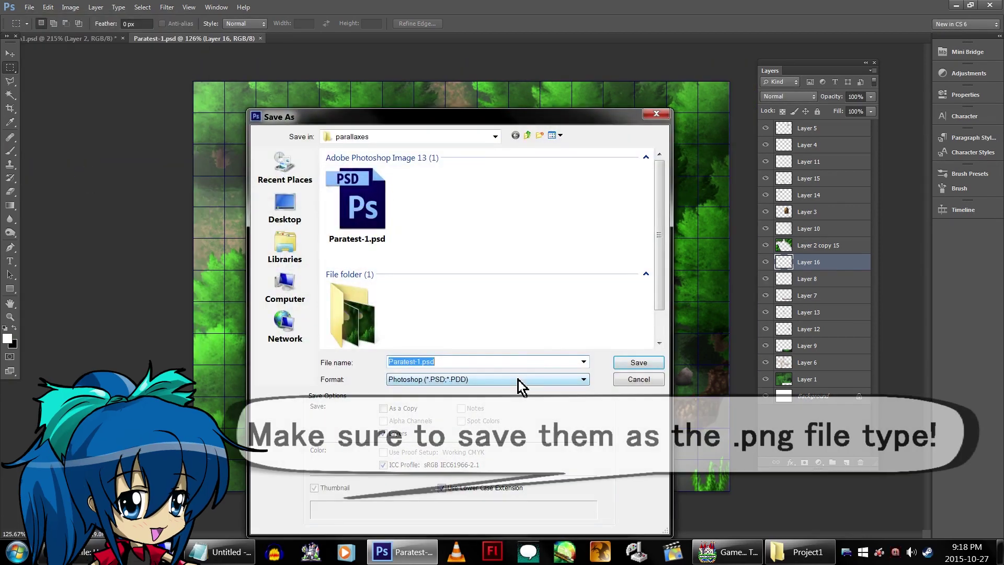
pyautogui.click(523, 379)
pyautogui.click(481, 530)
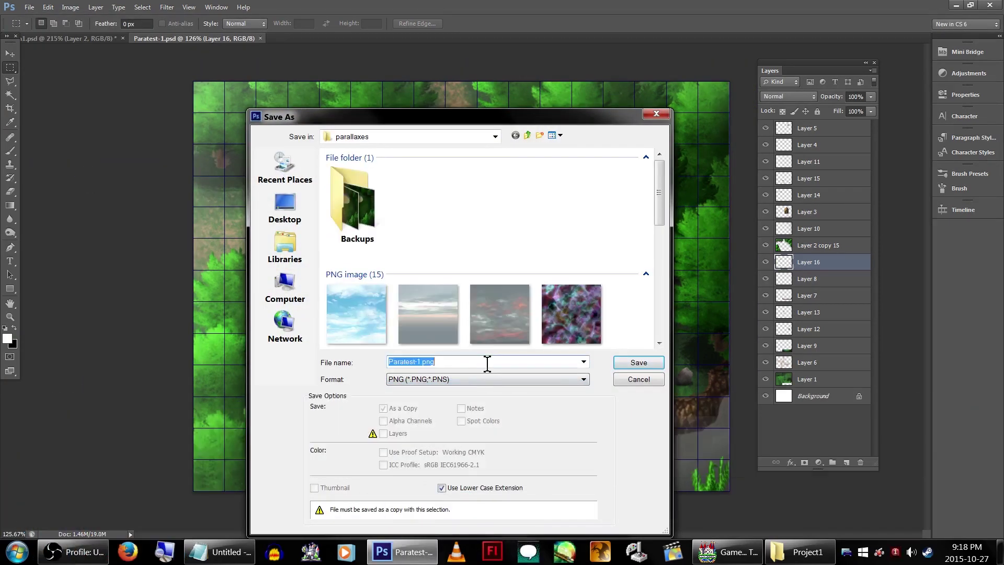
pyautogui.press('BackSpace')
pyautogui.press('Home')
pyautogui.write('!')
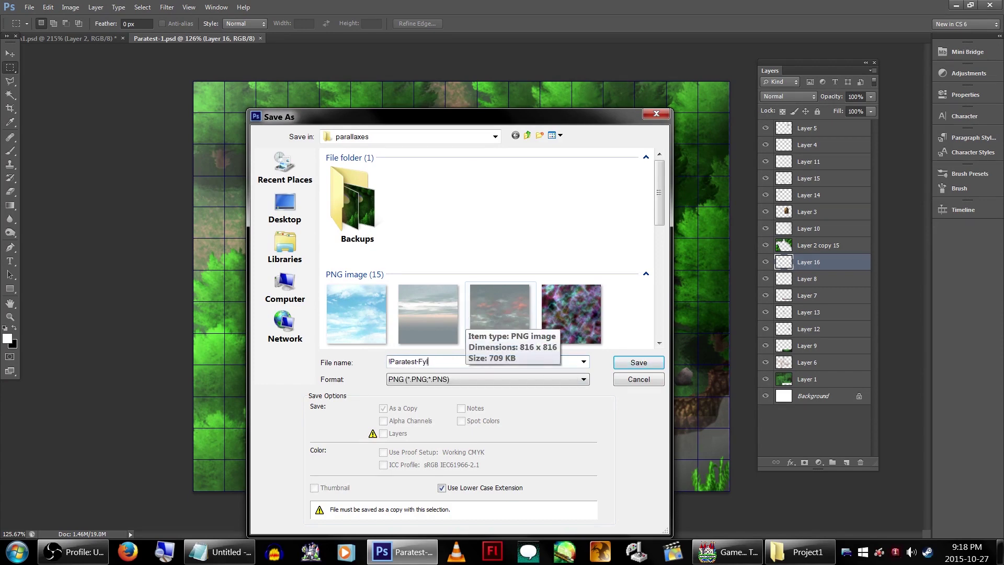
pyautogui.press('Return')
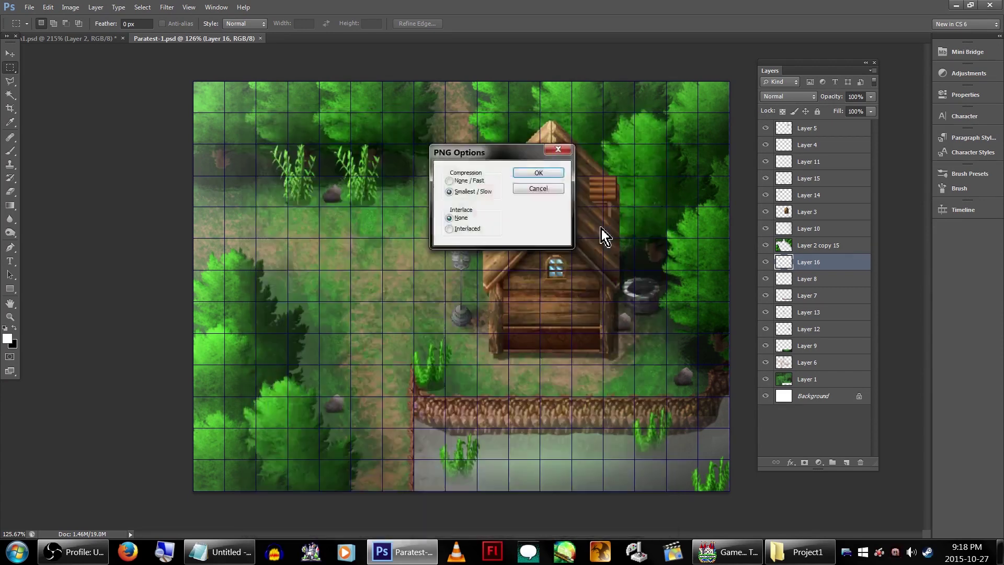
pyautogui.press('Return')
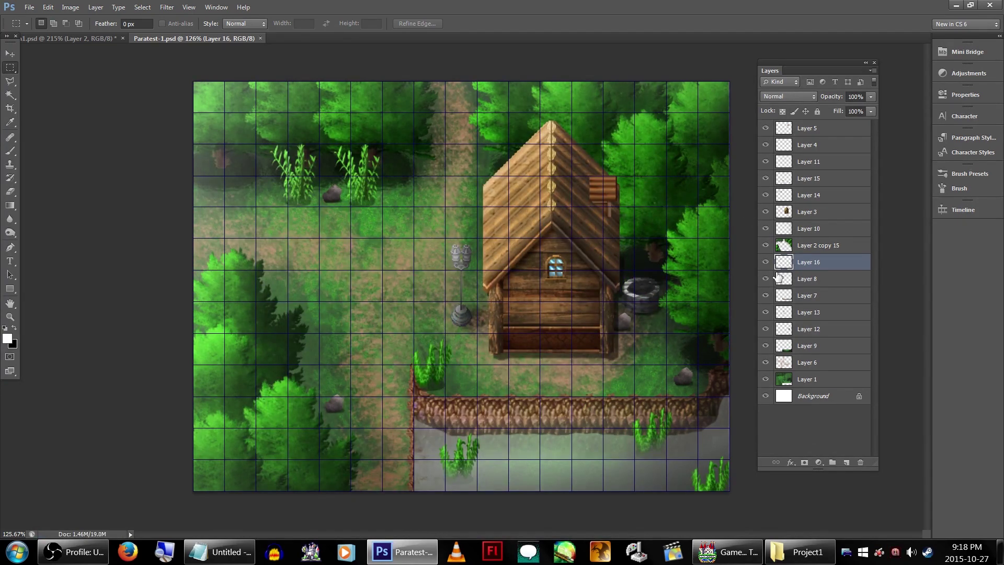
# Hide ground layers 1, 6, 9, 12 and 13, and select the lamp post base for cutting.
pyautogui.click(794, 251)
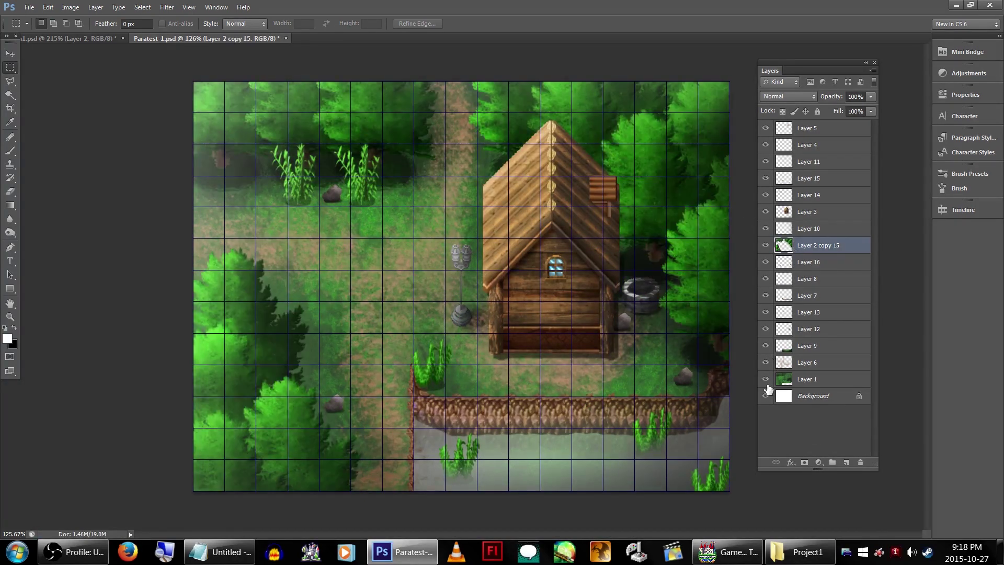
pyautogui.moveTo(765, 379); pyautogui.dragTo(767, 317)
pyautogui.click(765, 312)
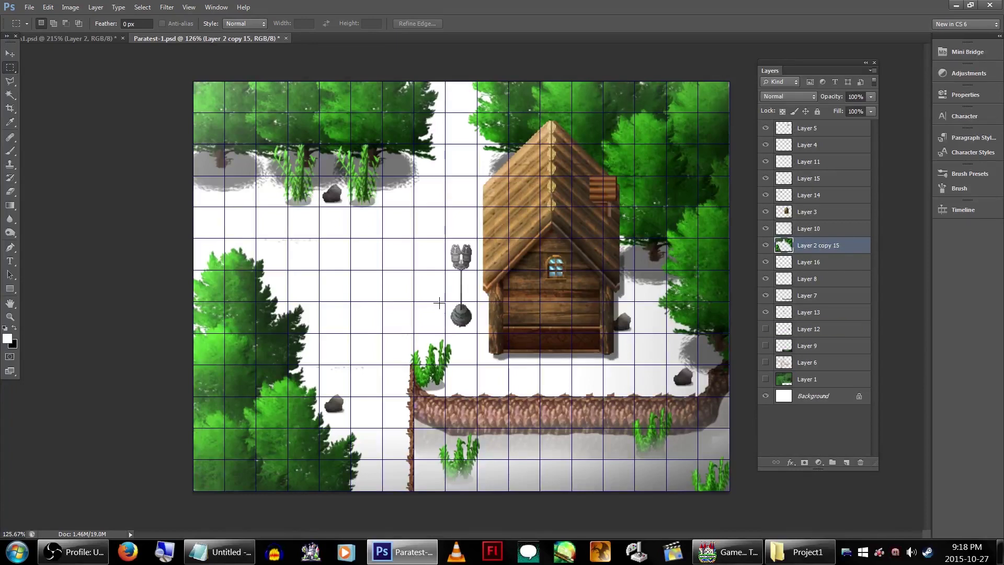
pyautogui.moveTo(438, 302); pyautogui.dragTo(482, 336)
pyautogui.rightClick(482, 334)
pyautogui.click(515, 155)
pyautogui.press('Return')
pyautogui.click(765, 278)
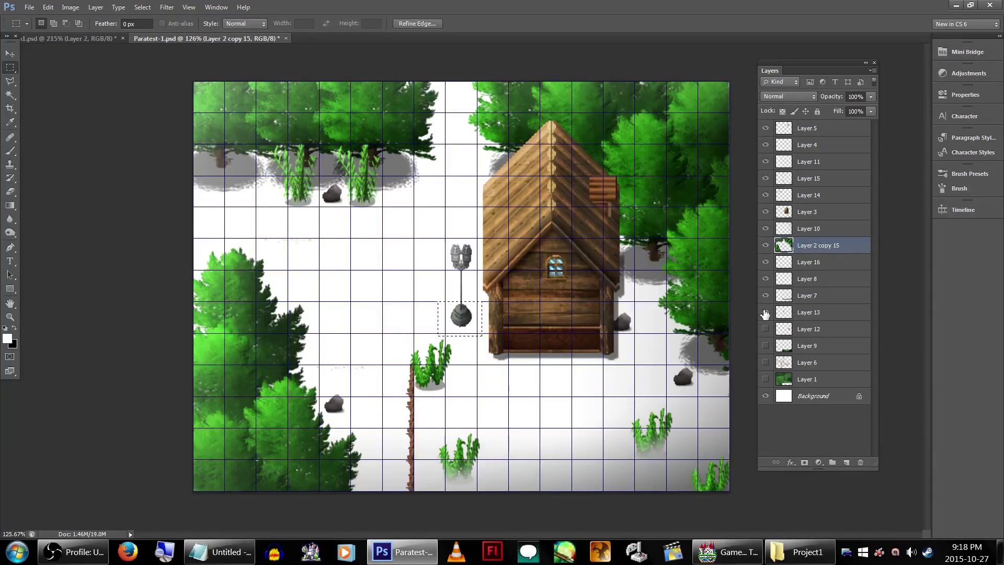
# Cut the lamp base from Layer 13 onto a new hidden layer and hide stone wall Layer 7.
pyautogui.click(765, 279)
pyautogui.click(807, 312)
pyautogui.rightClick(516, 302)
pyautogui.click(576, 403)
pyautogui.click(765, 312)
pyautogui.click(765, 329)
pyautogui.click(766, 329)
pyautogui.click(765, 295)
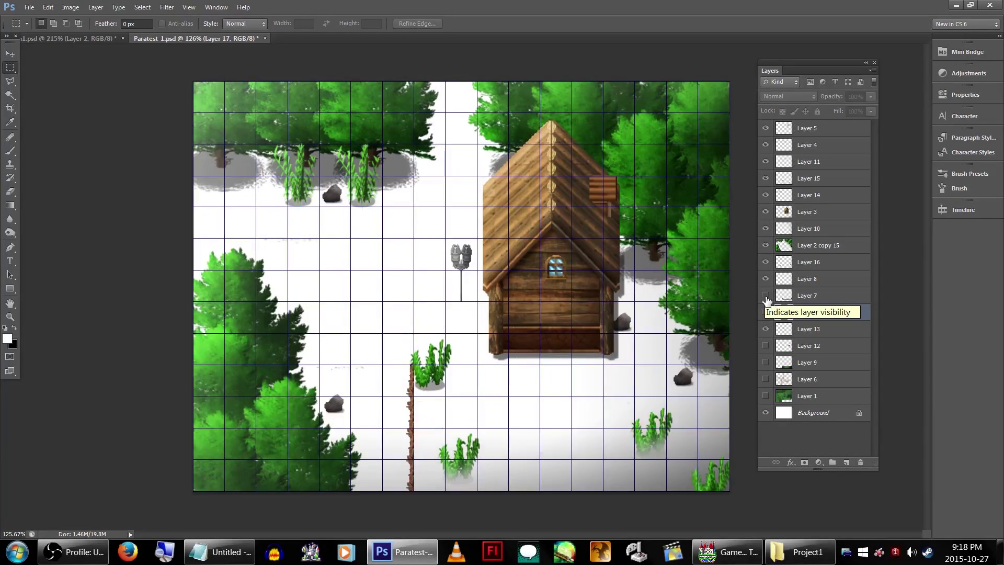
pyautogui.click(766, 246)
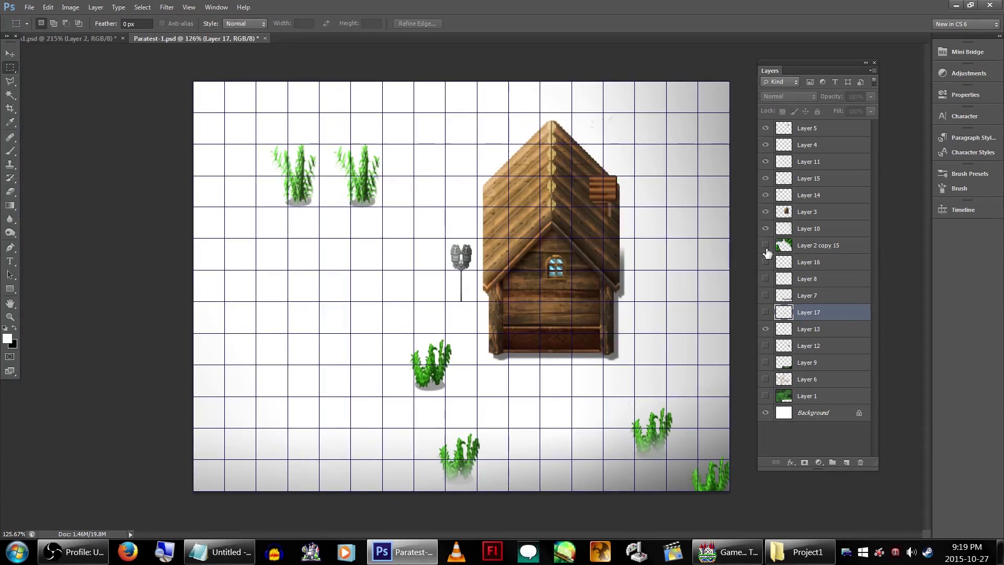
pyautogui.click(765, 246)
# Cut the lower tree edges, shadow and trunk area from Layer 2 copy 15 onto hidden Layer 18.
pyautogui.click(815, 245)
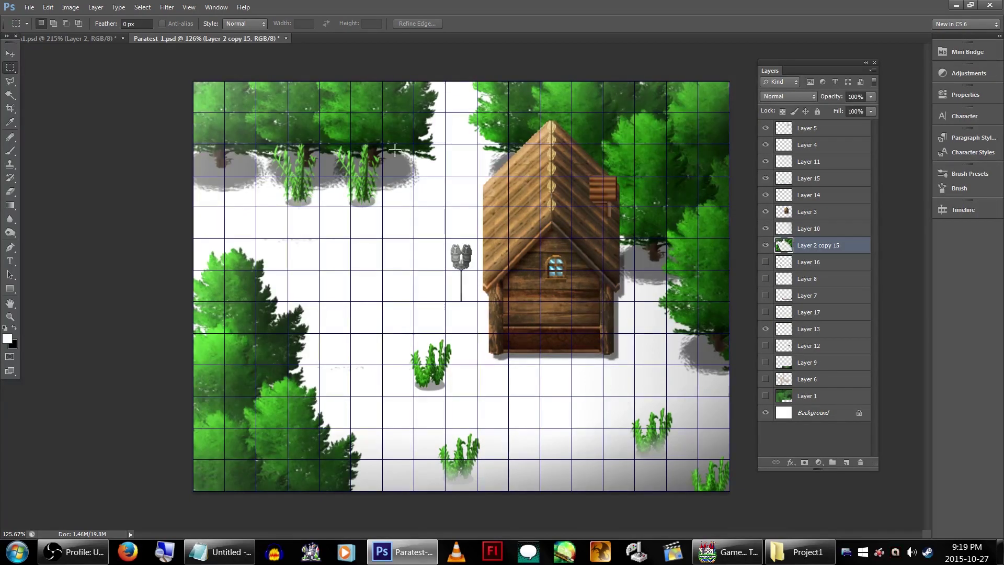
pyautogui.moveTo(416, 147); pyautogui.dragTo(195, 221)
pyautogui.rightClick(333, 187)
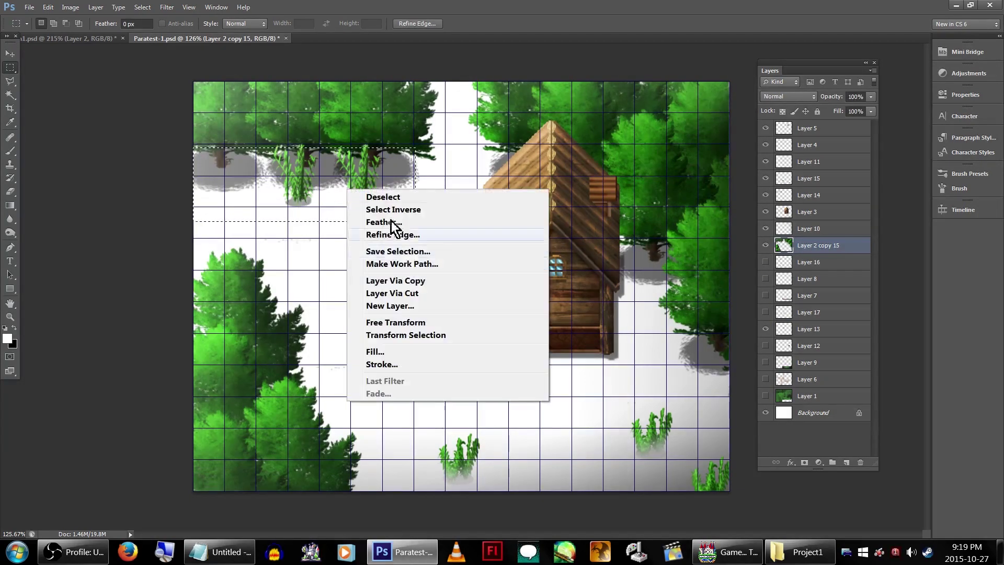
pyautogui.press('Escape')
pyautogui.keyDown('shift'); pyautogui.moveTo(684, 333); pyautogui.dragTo(749, 398); pyautogui.keyUp('shift')
pyautogui.keyDown('shift'); pyautogui.moveTo(610, 236); pyautogui.dragTo(665, 292); pyautogui.keyUp('shift')
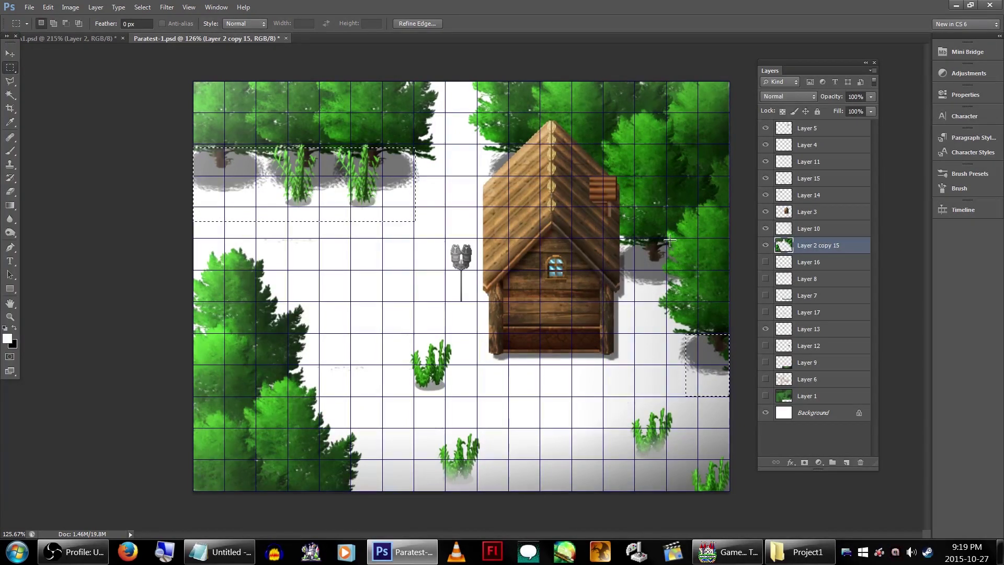
pyautogui.hotkey('ctrl', 'z')
pyautogui.keyDown('shift'); pyautogui.moveTo(610, 238); pyautogui.dragTo(668, 287); pyautogui.keyUp('shift')
pyautogui.rightClick(627, 281)
pyautogui.click(650, 338)
pyautogui.click(765, 246)
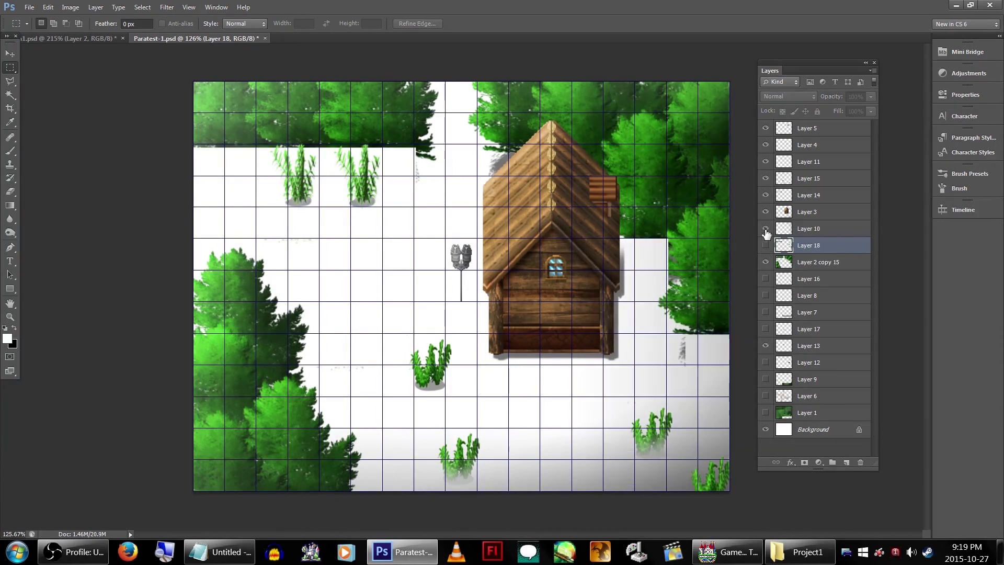
# Cut the lower part of the house from Layer 3 onto hidden Layer 19.
pyautogui.click(785, 214)
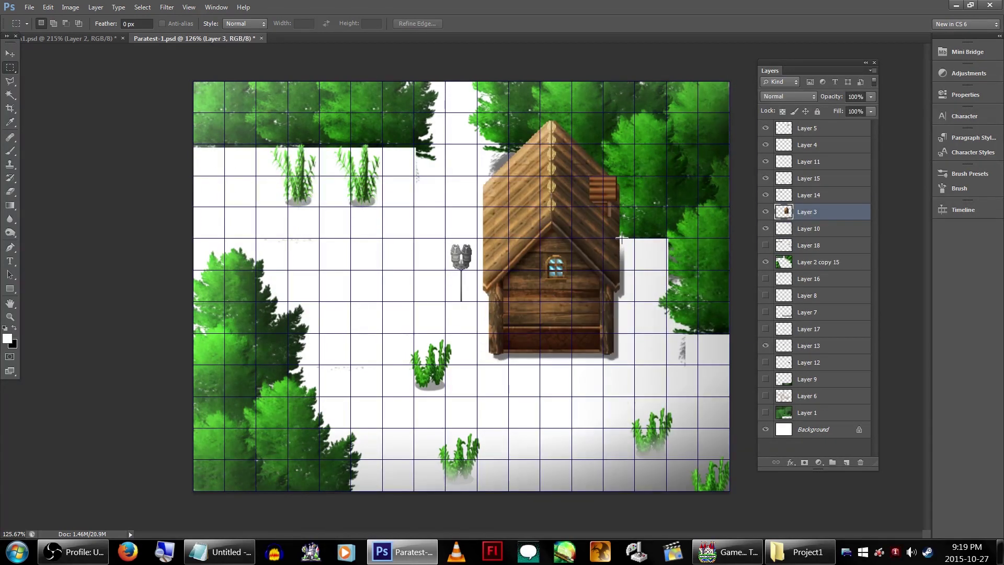
pyautogui.moveTo(619, 207); pyautogui.dragTo(479, 369)
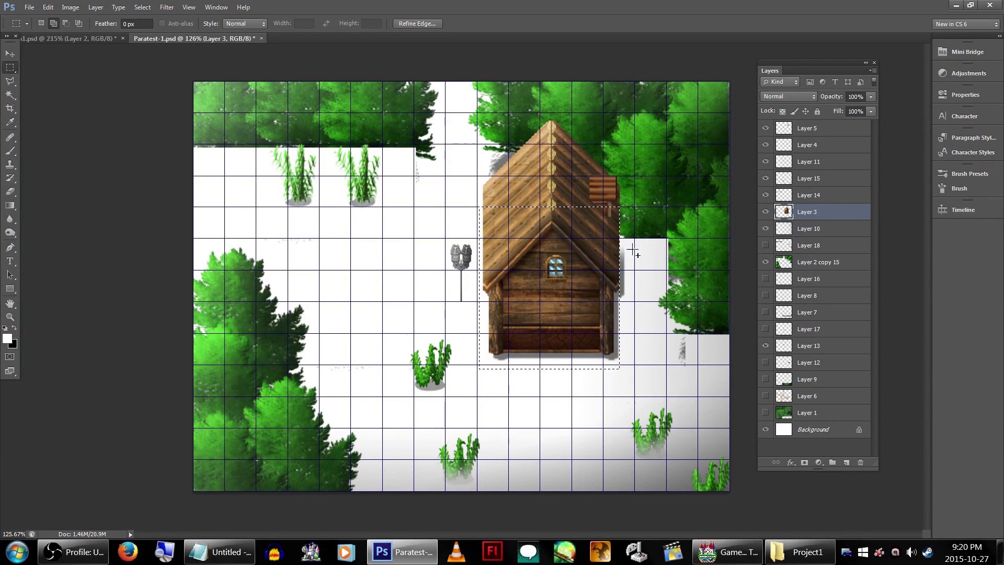
pyautogui.rightClick(633, 252)
pyautogui.click(636, 360)
pyautogui.click(765, 211)
# Cut the lower half of the top grass from Layer 14 onto hidden Layer 20, then check the upper layers.
pyautogui.click(808, 195)
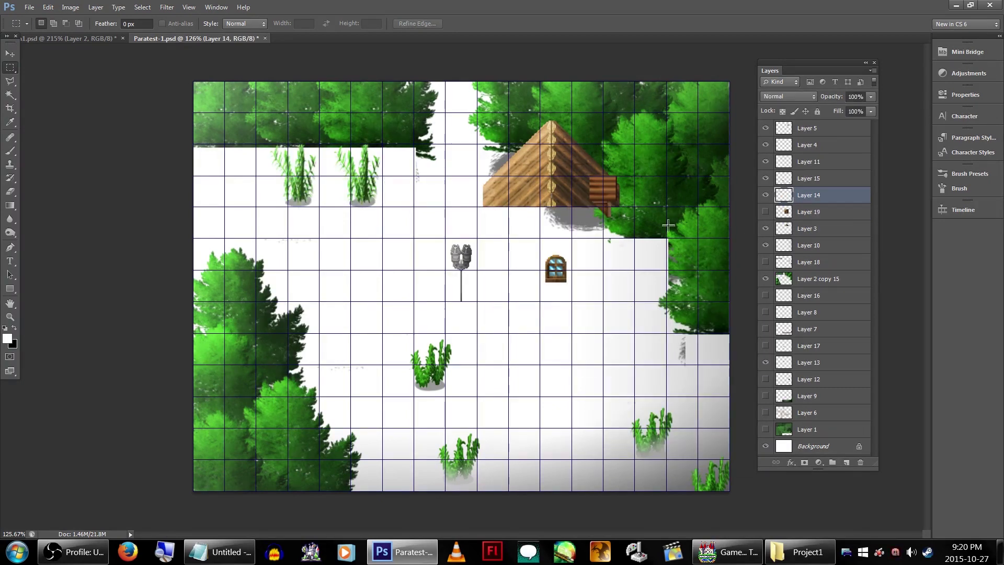
pyautogui.moveTo(397, 176); pyautogui.dragTo(209, 226)
pyautogui.rightClick(360, 212)
pyautogui.click(362, 320)
pyautogui.click(765, 195)
pyautogui.click(765, 161)
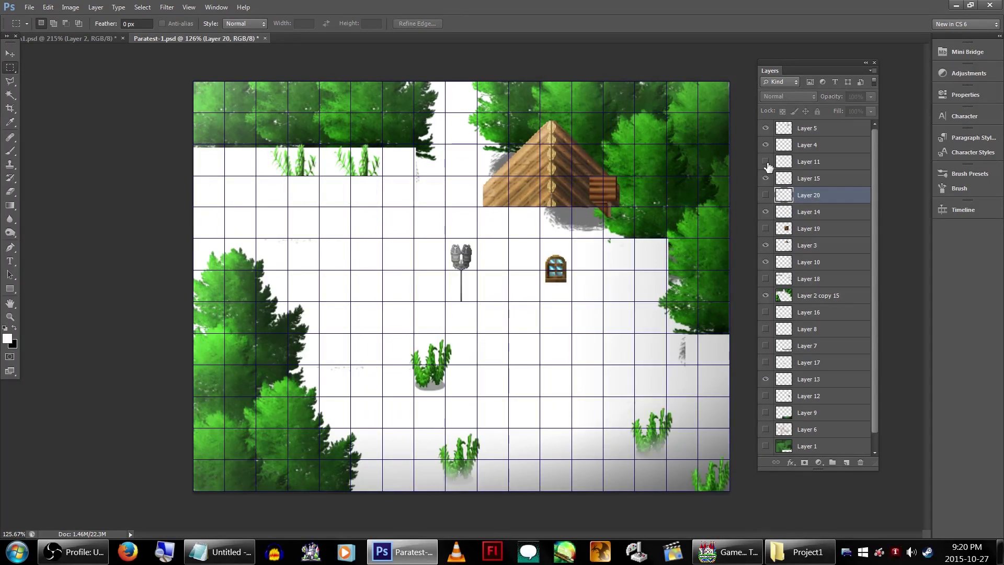
pyautogui.click(766, 161)
pyautogui.click(765, 145)
pyautogui.click(765, 145)
pyautogui.click(765, 128)
pyautogui.click(765, 128)
# Hide the Background and save the overhead layers as the Paratest-Upper PNG in img/pictures.
pyautogui.scroll(-1, 812, 458)
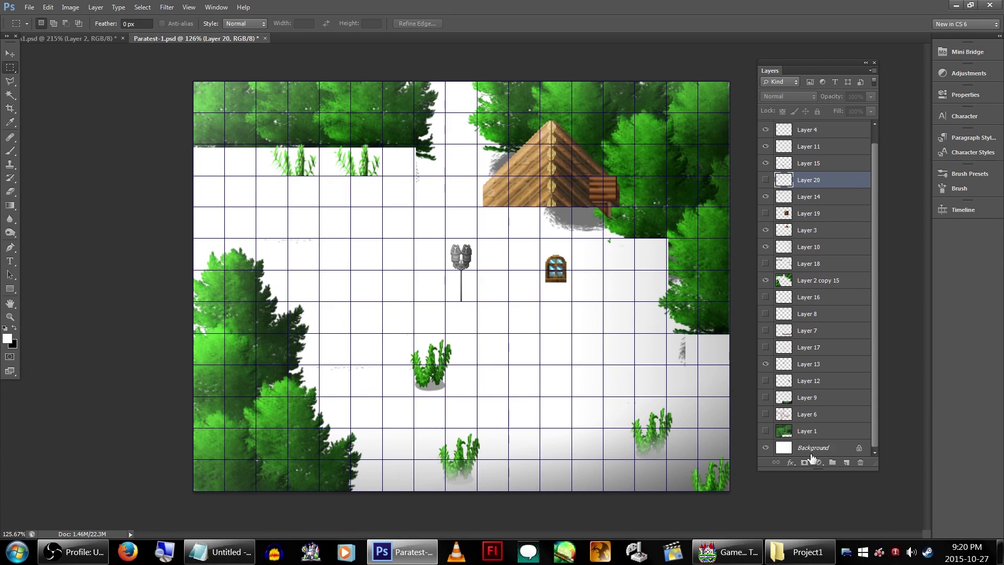
pyautogui.click(766, 448)
pyautogui.keyDown('alt'); pyautogui.scroll(-1, 683, 296); pyautogui.keyUp('alt')
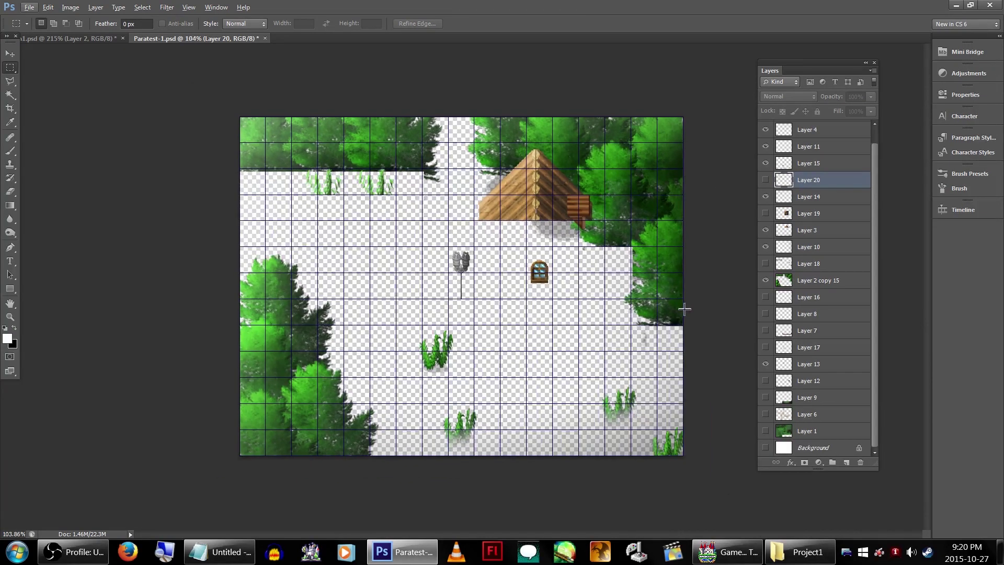
pyautogui.click(30, 7)
pyautogui.click(68, 150)
pyautogui.click(486, 379)
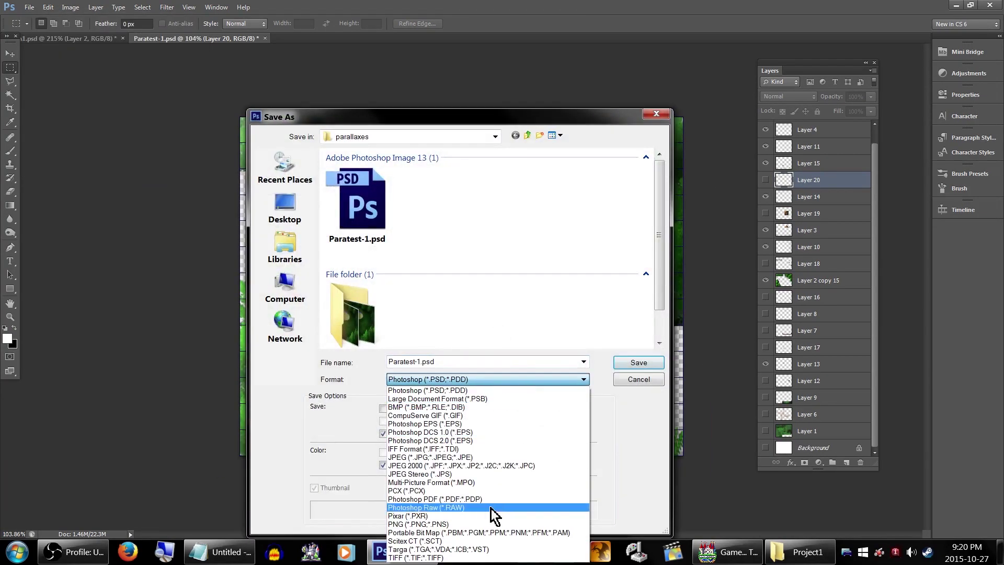
pyautogui.click(493, 511)
pyautogui.click(527, 136)
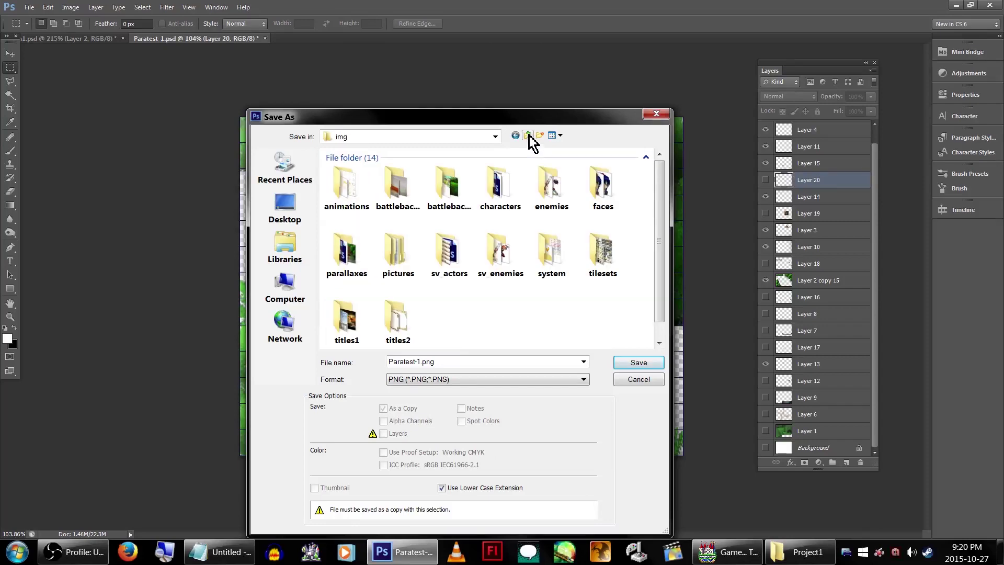
pyautogui.doubleClick(398, 255)
pyautogui.press('Return')
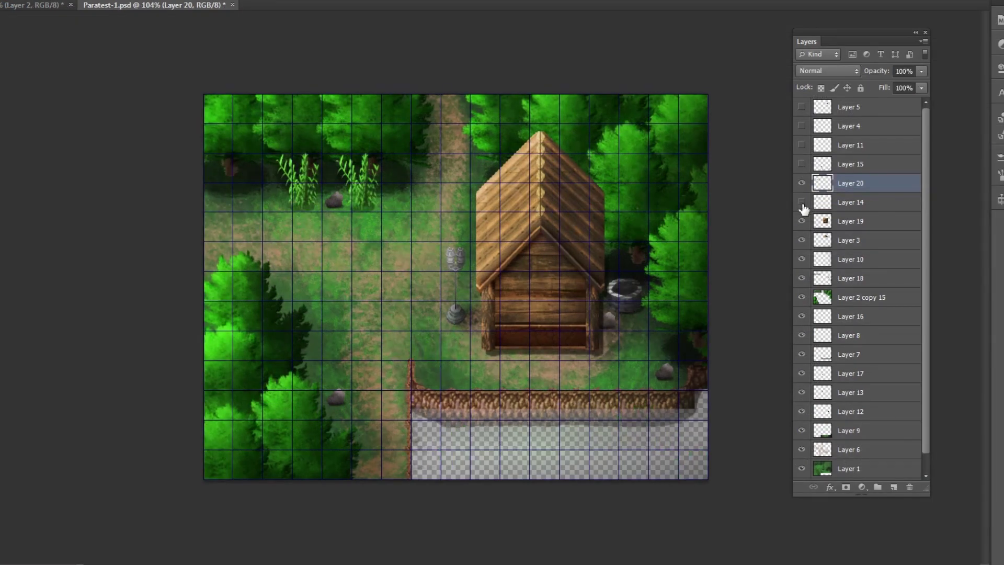
# Show the ground, house and fence layers, hide the upper trees, and save them as !Paratest-Lower PNG in pictures.
pyautogui.click(765, 280)
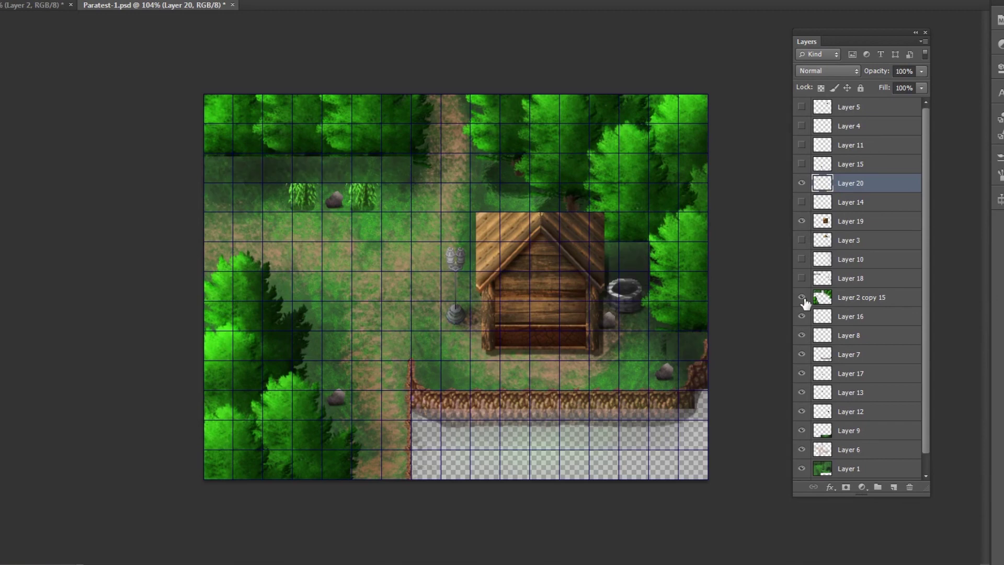
pyautogui.click(767, 336)
pyautogui.click(802, 340)
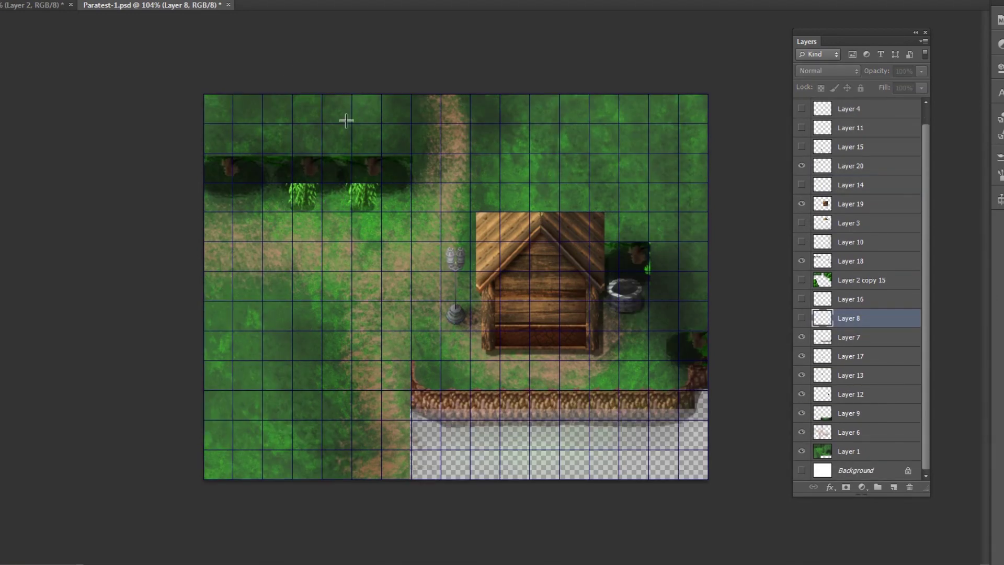
pyautogui.hotkey('ctrl', 'shift', 's')
pyautogui.click(486, 392)
pyautogui.click(486, 554)
pyautogui.click(335, 324)
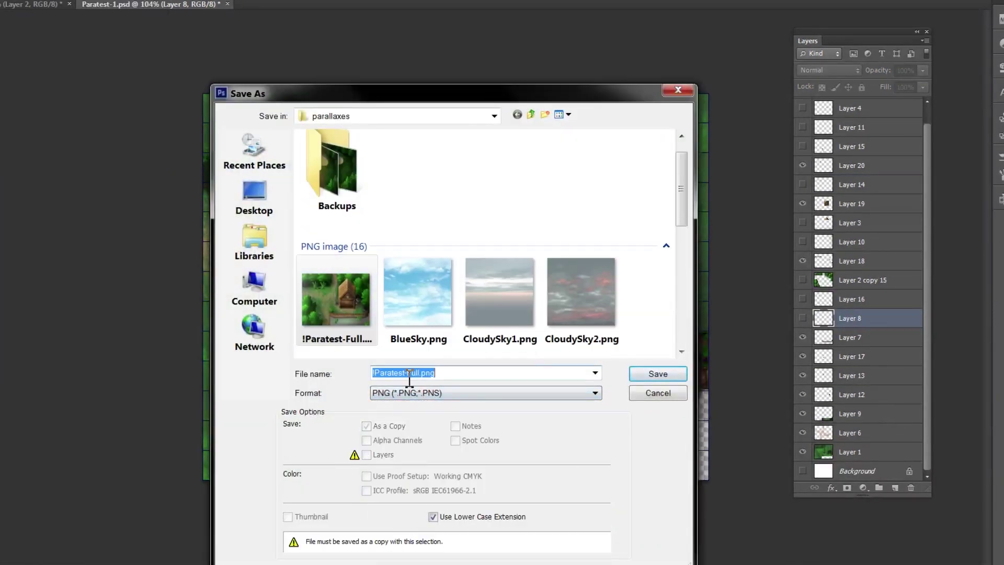
pyautogui.hotkey('alt', 'Up')
pyautogui.doubleClick(389, 263)
pyautogui.write('Lower')
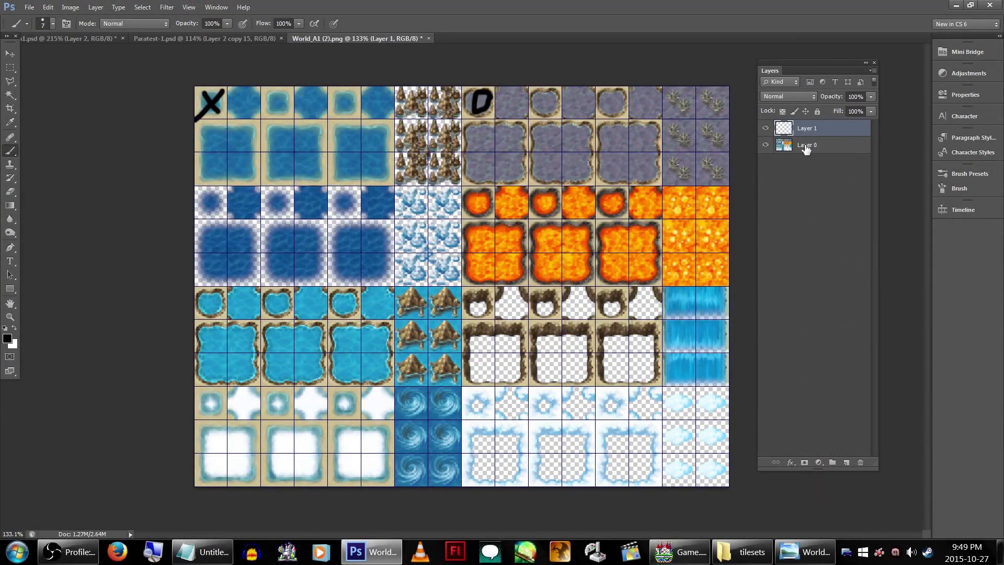
# Add a new Layer 2 and fill the top-left water-tile block with black at 59% opacity.
pyautogui.click(805, 150)
pyautogui.click(96, 8)
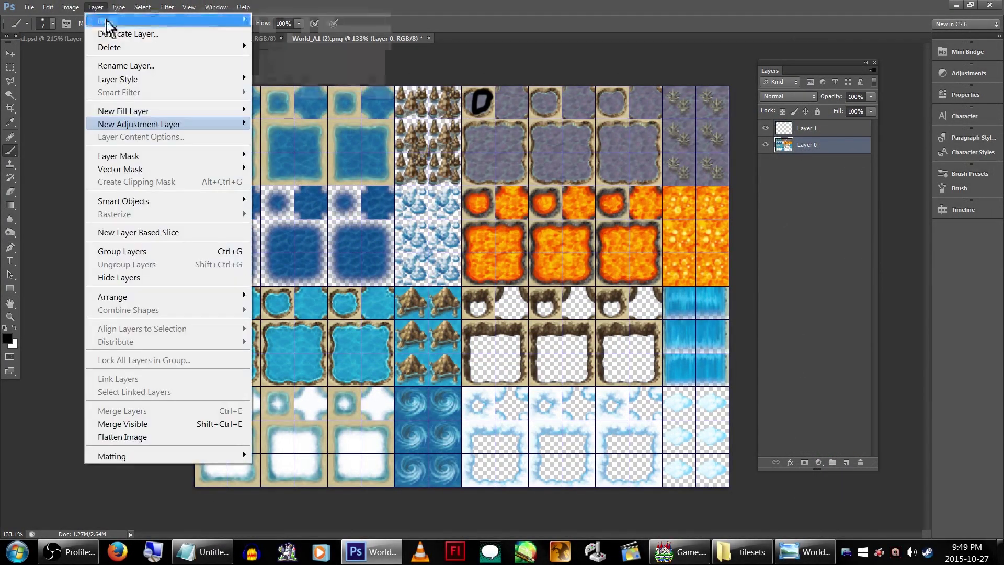
pyautogui.click(277, 29)
pyautogui.press('Return')
pyautogui.press('m')
pyautogui.moveTo(195, 87); pyautogui.dragTo(395, 184)
pyautogui.click(10, 205)
pyautogui.click(58, 220)
pyautogui.hotkey('alt', 'BackSpace')
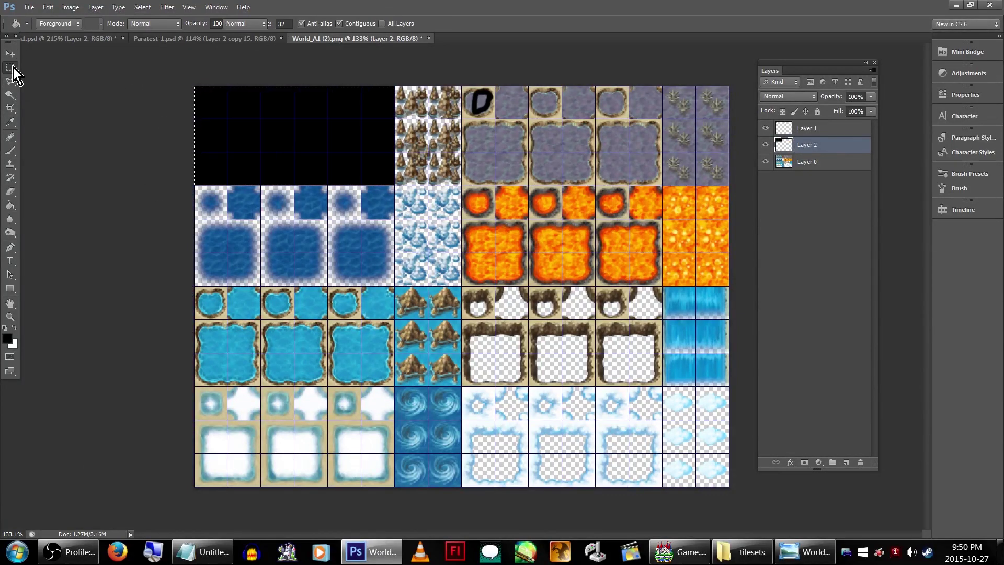
pyautogui.click(11, 68)
pyautogui.moveTo(875, 98); pyautogui.dragTo(850, 109)
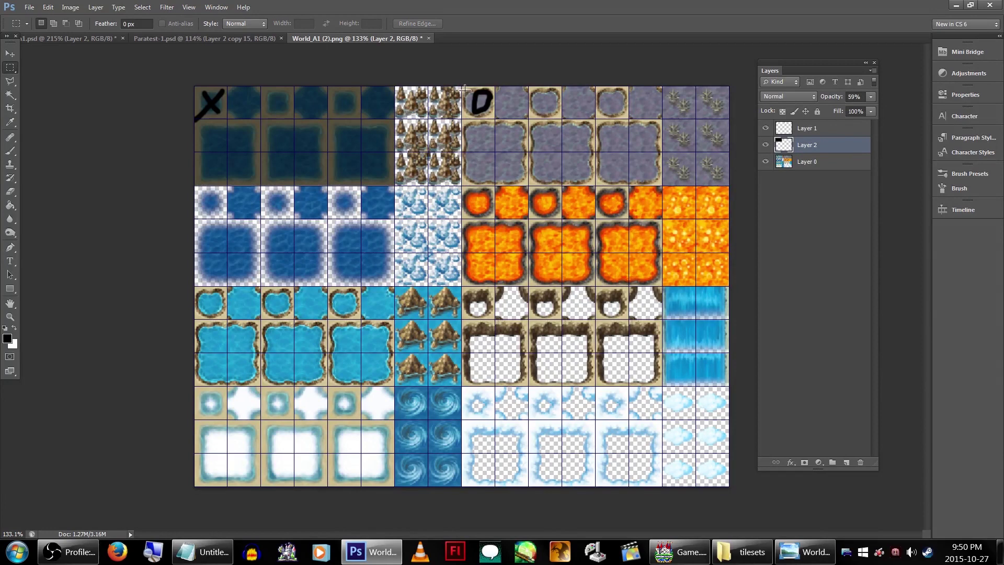
# Paint the grey rock tile block white with a 135 px brush.
pyautogui.moveTo(608, 161); pyautogui.dragTo(662, 185)
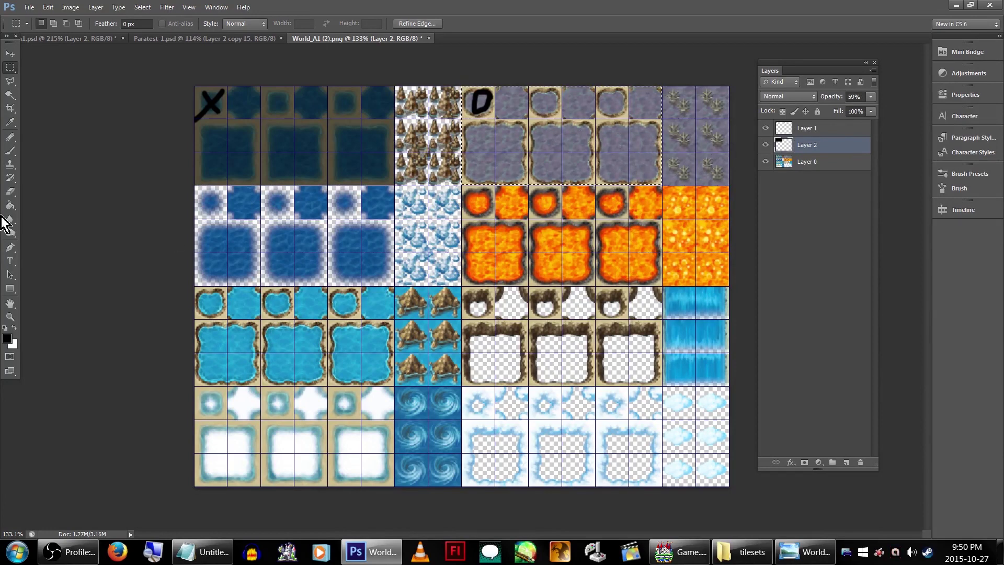
pyautogui.click(10, 151)
pyautogui.click(14, 327)
pyautogui.rightClick(422, 180)
pyautogui.click(422, 175)
pyautogui.moveTo(470, 131); pyautogui.dragTo(627, 141)
pyautogui.click(11, 69)
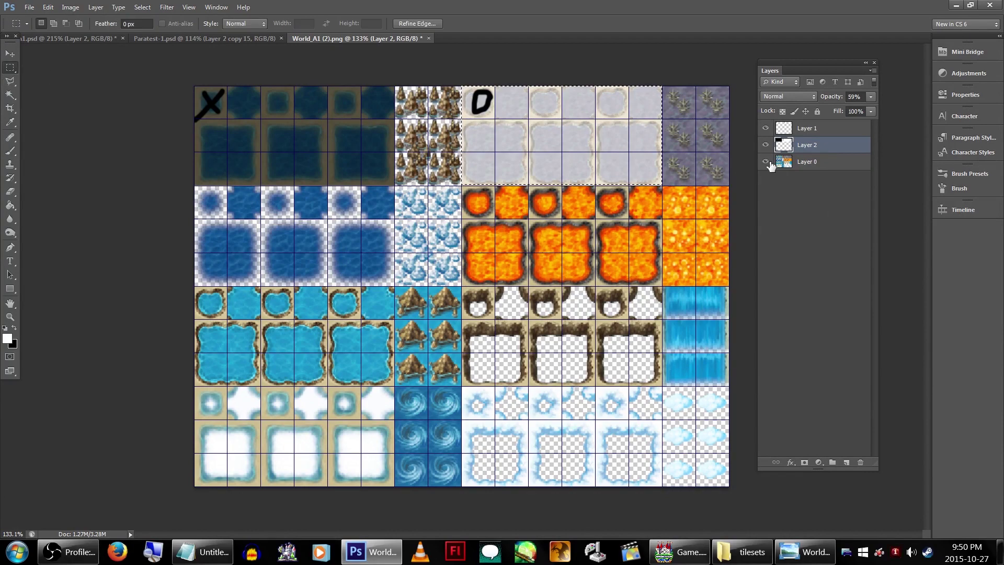
# Hide Layer 0 and save the overlay as PNG, overwriting Blank.png.
pyautogui.click(765, 161)
pyautogui.click(30, 7)
pyautogui.click(78, 159)
pyautogui.click(584, 379)
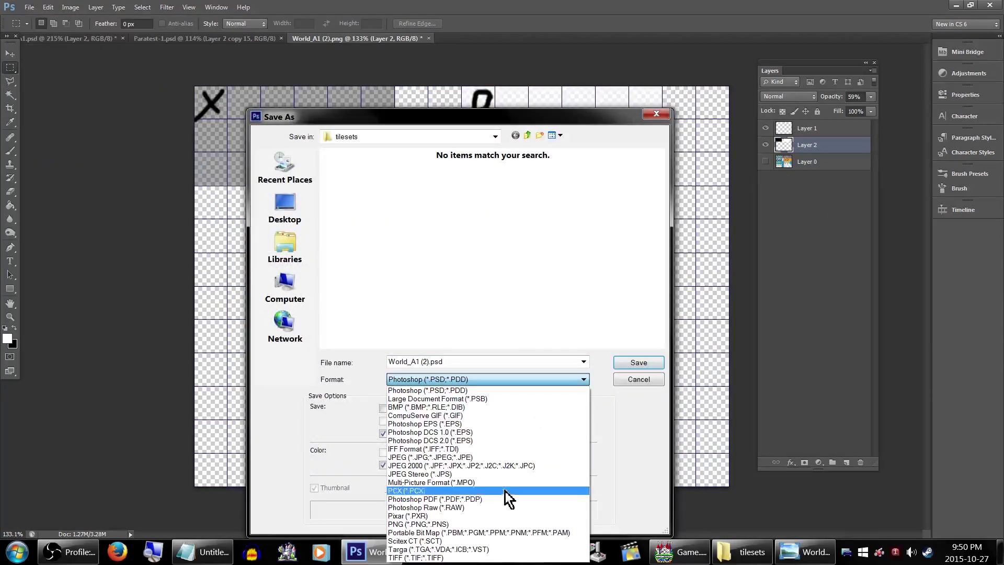
pyautogui.click(495, 523)
pyautogui.doubleClick(358, 221)
pyautogui.click(487, 215)
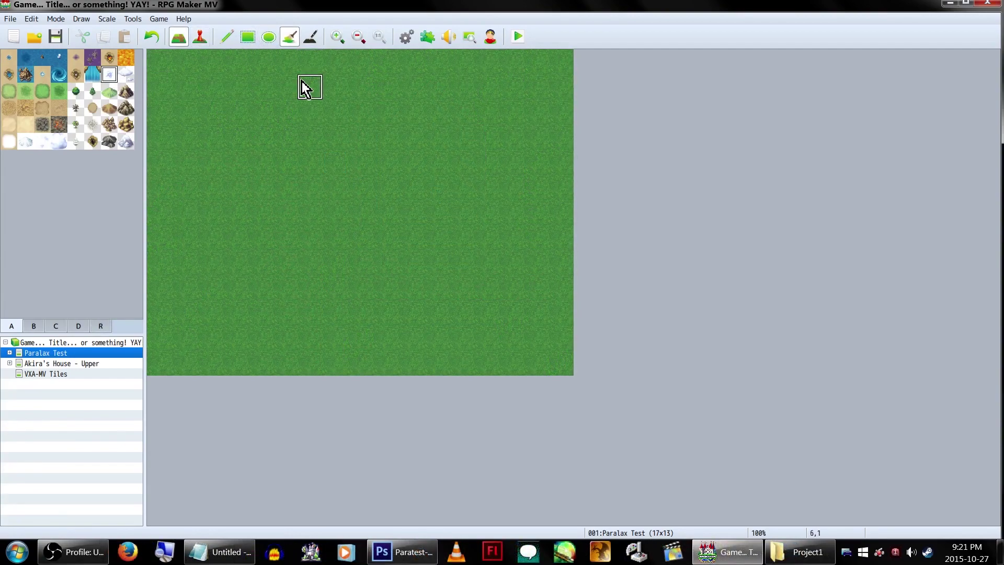
# Set the Paralax Test map's parallax image to !Paratest-Full, then create event EV001 on the top-left tile.
pyautogui.click(200, 36)
pyautogui.rightClick(138, 353)
pyautogui.click(167, 359)
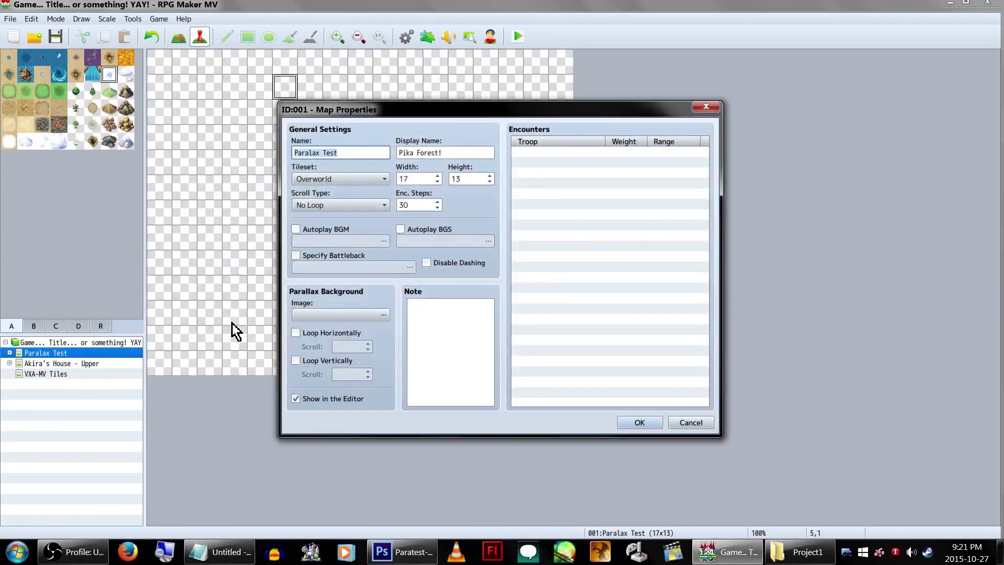
pyautogui.click(366, 314)
pyautogui.click(347, 335)
pyautogui.click(610, 382)
pyautogui.press('Return')
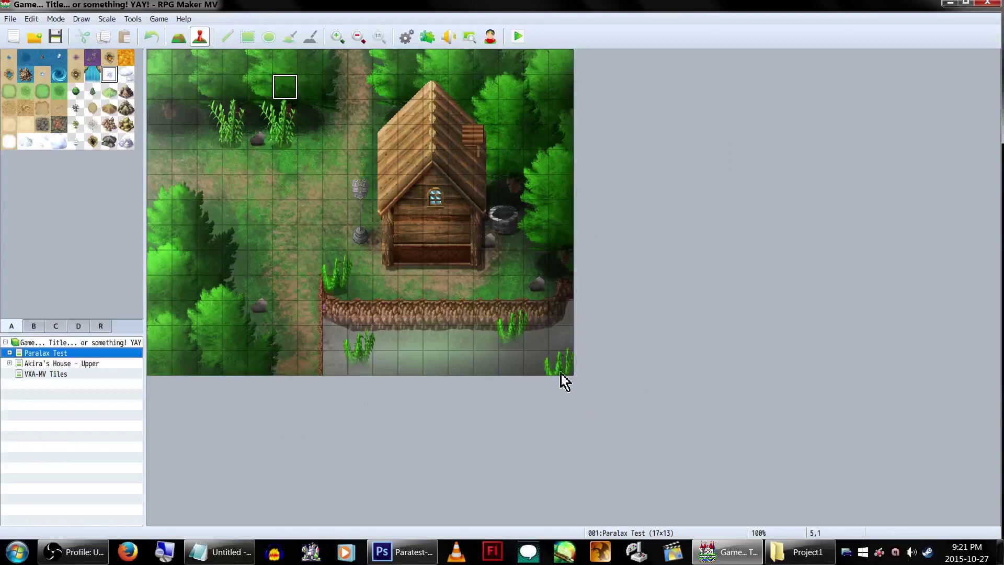
pyautogui.doubleClick(162, 60)
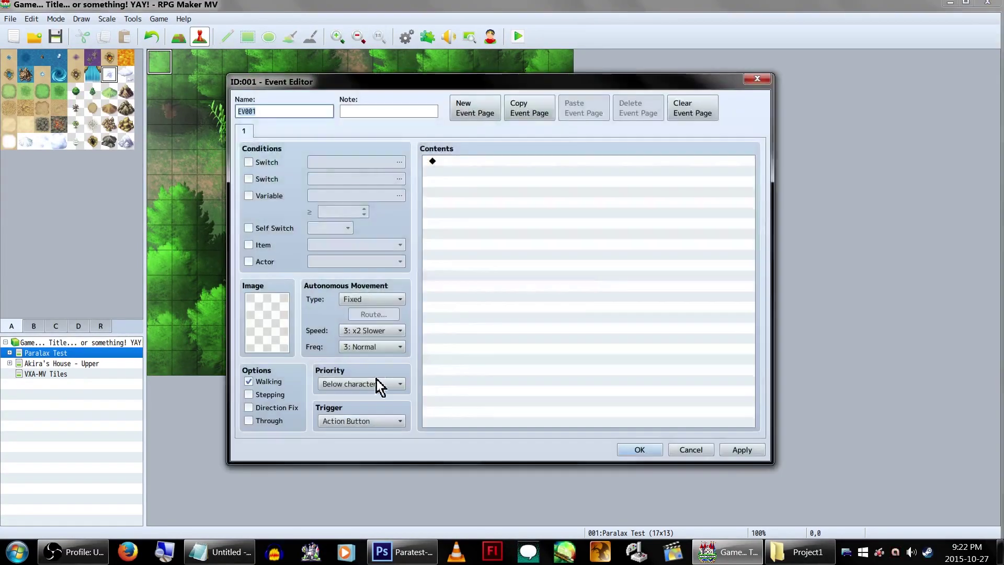
# Set the event trigger to Parallel and add Show Picture #1 using Paratest-Lower.
pyautogui.click(359, 421)
pyautogui.click(368, 483)
pyautogui.doubleClick(476, 191)
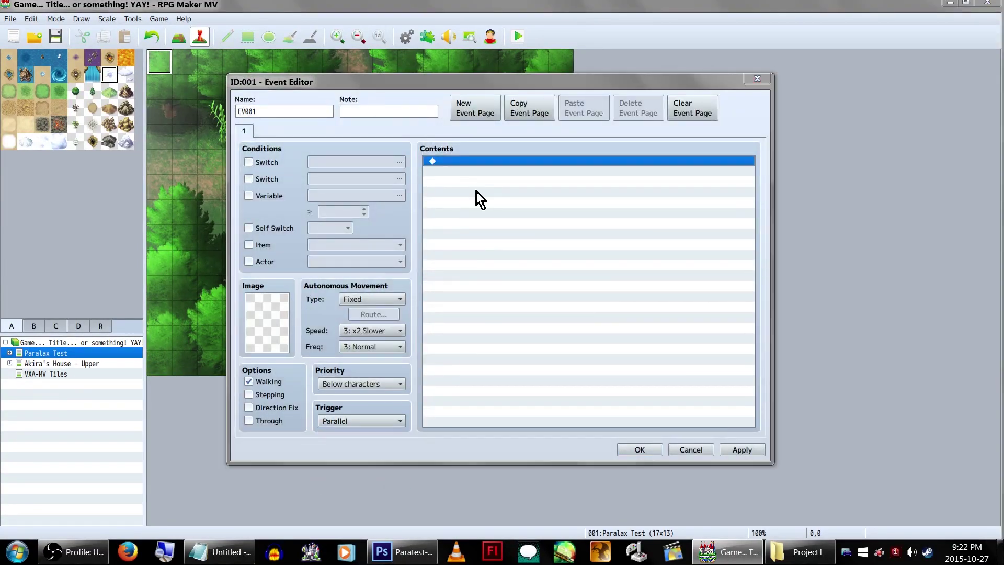
pyautogui.click(487, 134)
pyautogui.click(523, 367)
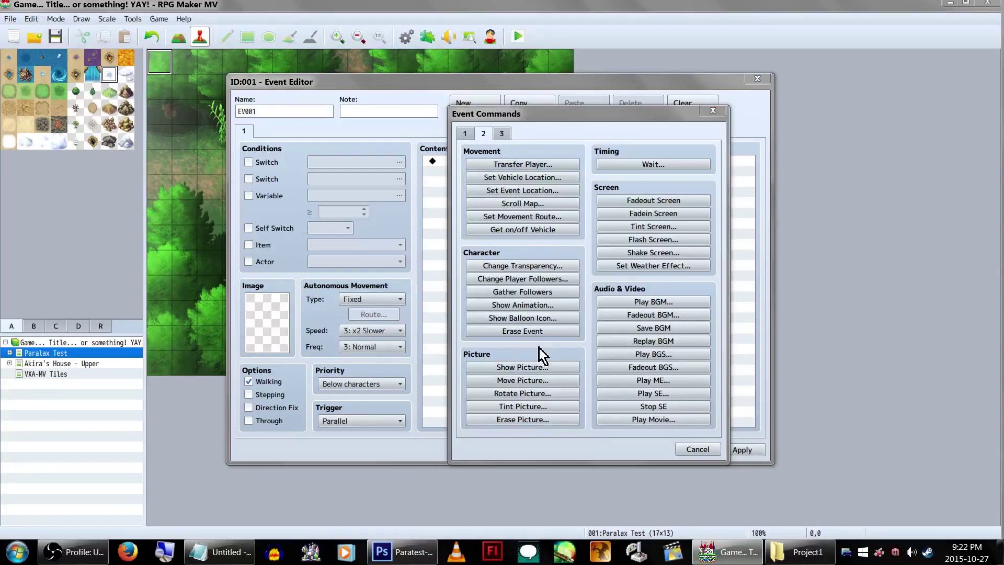
pyautogui.doubleClick(546, 218)
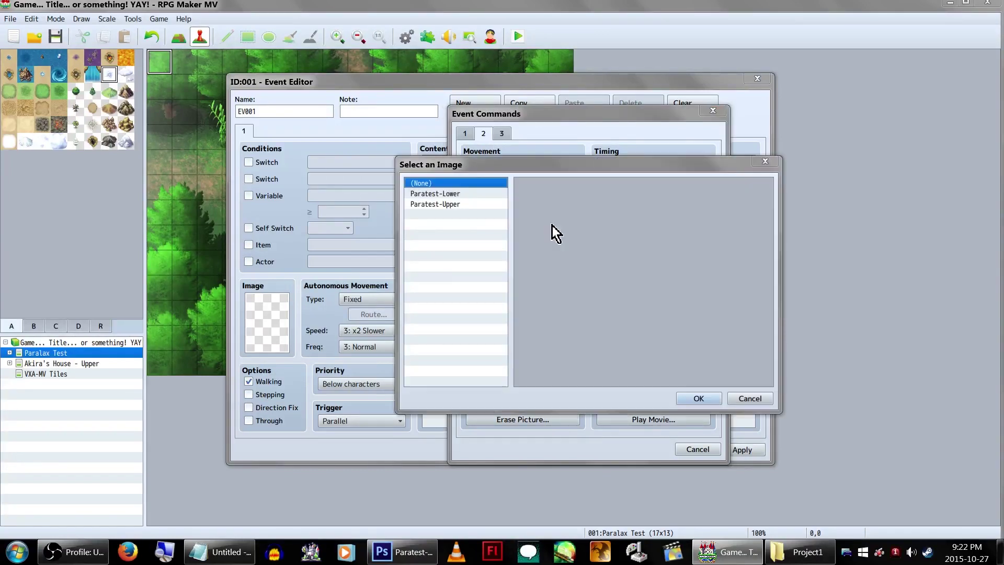
pyautogui.click(458, 194)
pyautogui.doubleClick(458, 194)
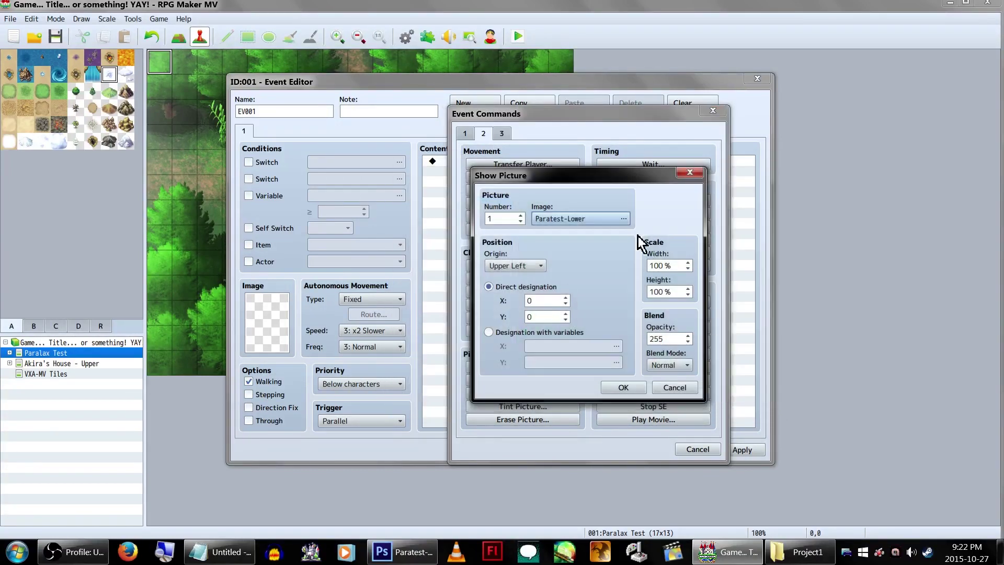
pyautogui.click(622, 387)
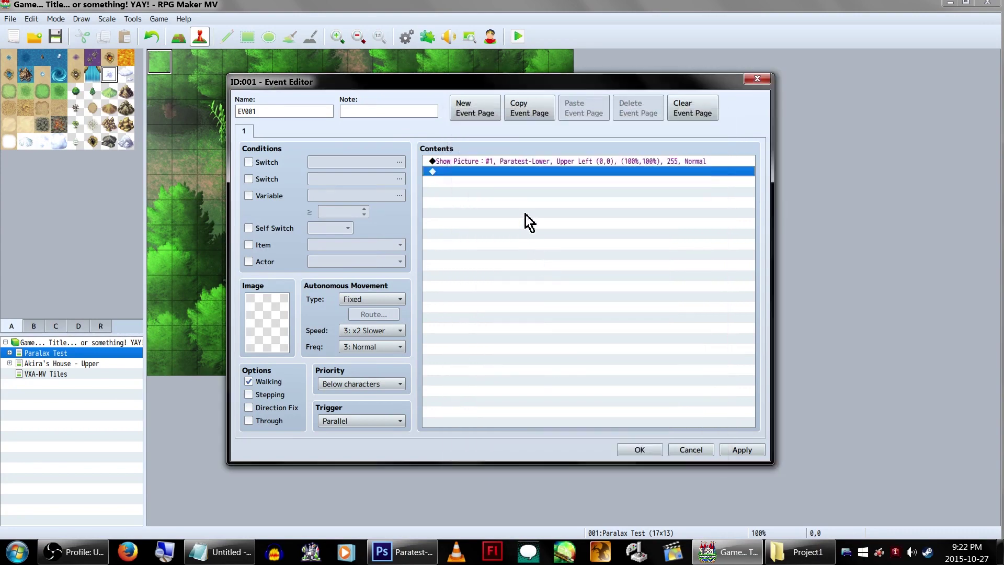
# Add the plugin command 'BindPictureToMap 1', pasted from the notes.
pyautogui.doubleClick(512, 175)
pyautogui.click(500, 132)
pyautogui.click(674, 419)
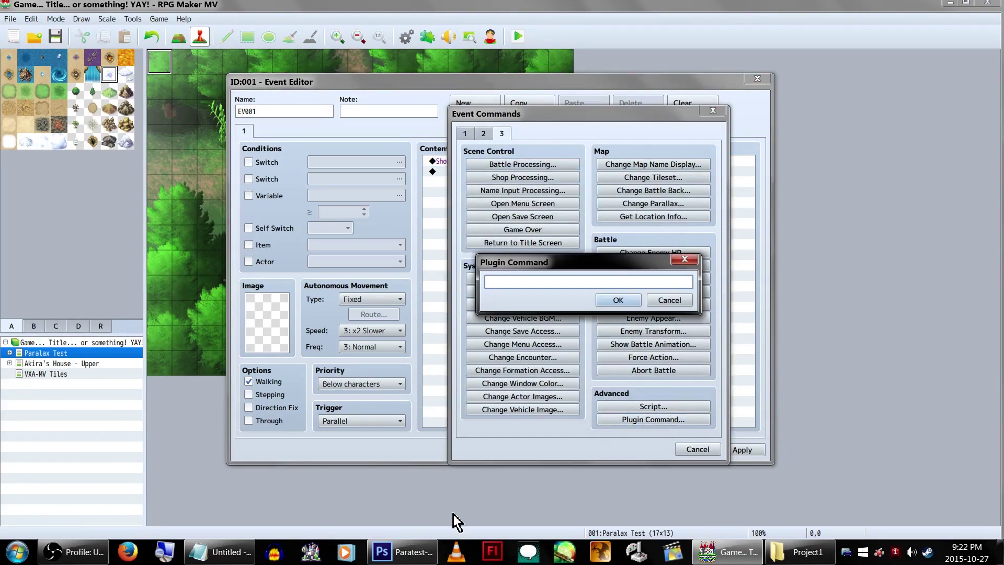
pyautogui.click(219, 551)
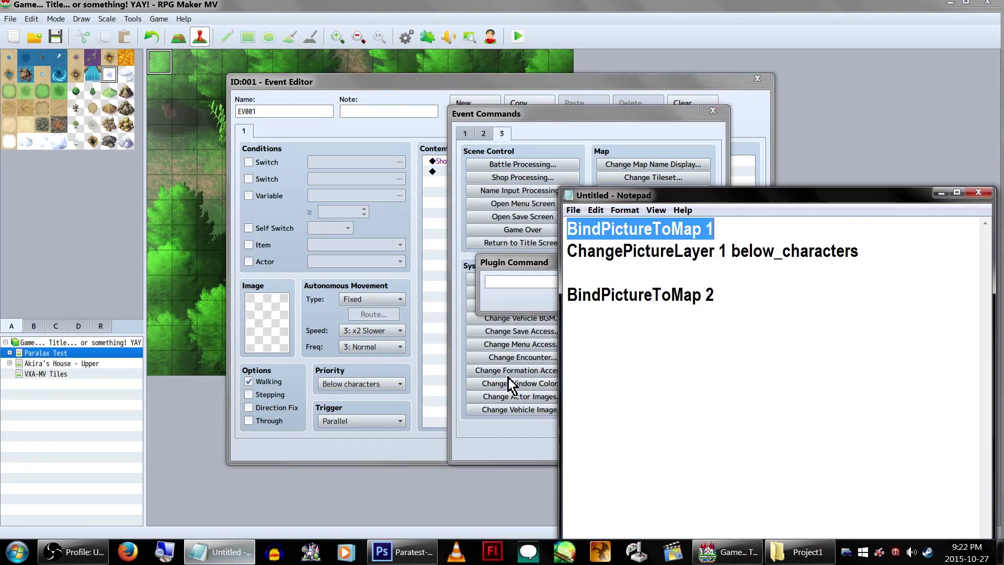
pyautogui.click(526, 265)
pyautogui.write('BindPictureToMap 1')
pyautogui.click(618, 299)
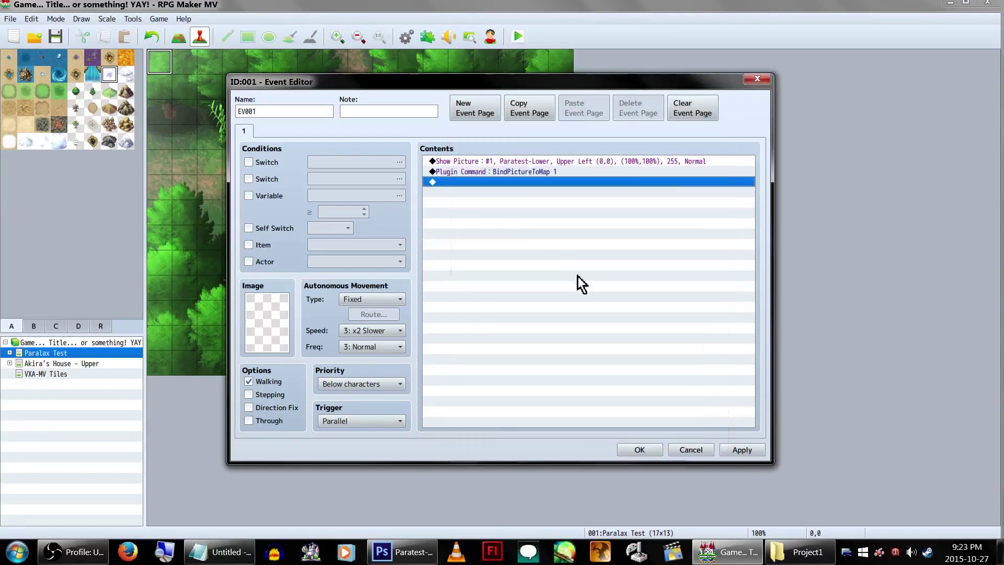
# Add the plugin command 'ChangePictureLayer 1 below_characters'.
pyautogui.doubleClick(527, 217)
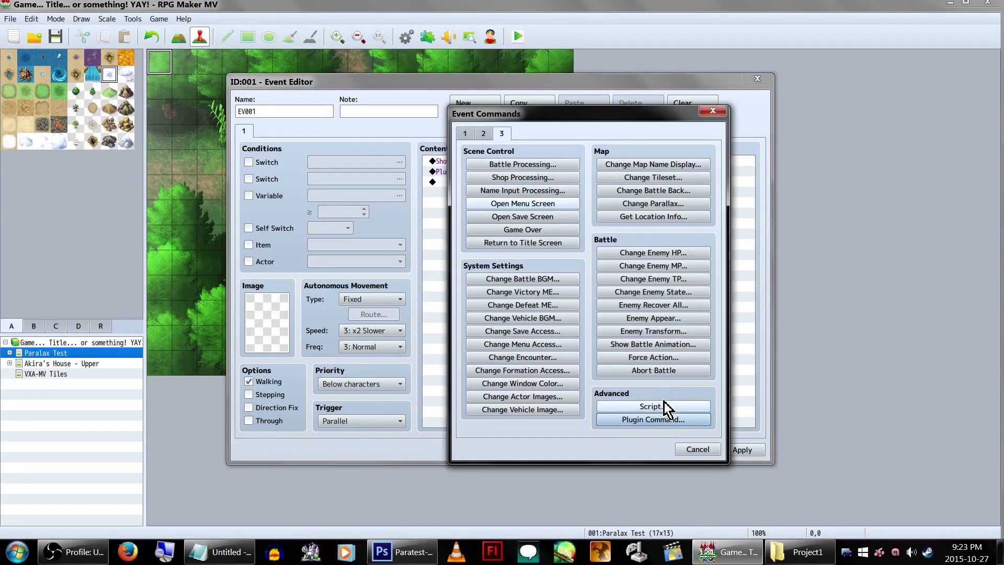
pyautogui.click(664, 419)
pyautogui.click(222, 551)
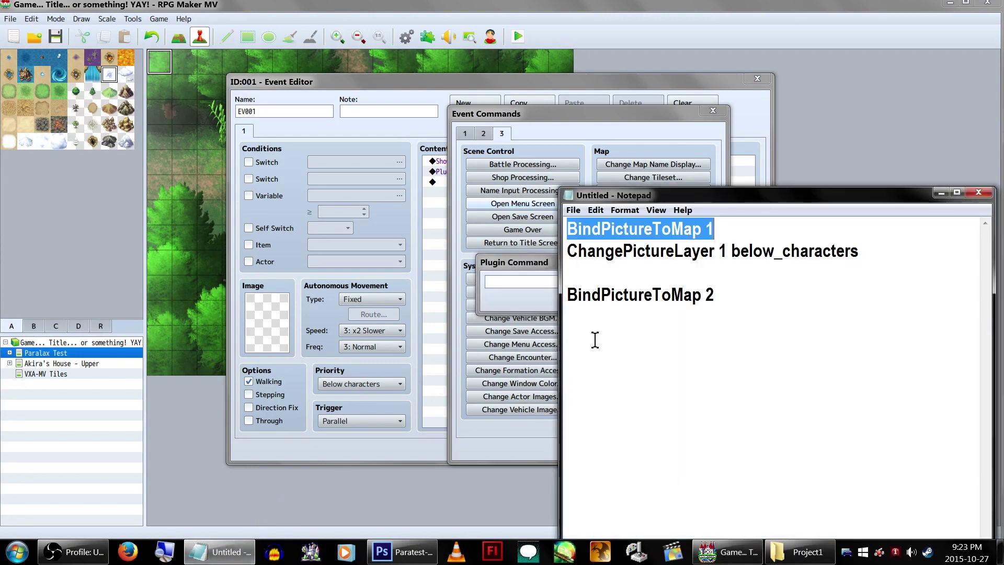
pyautogui.moveTo(867, 254); pyautogui.dragTo(532, 248)
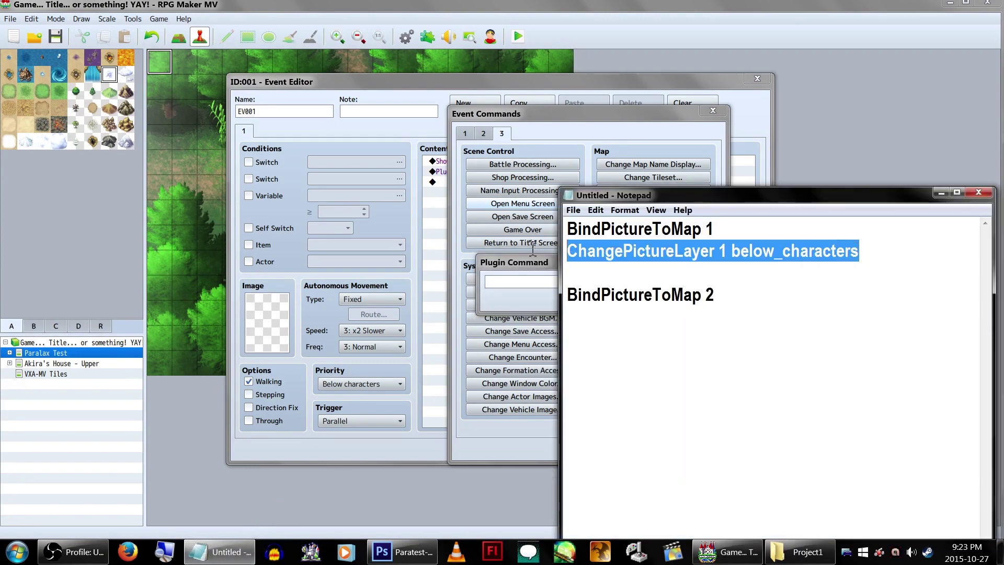
pyautogui.click(502, 259)
pyautogui.click(618, 300)
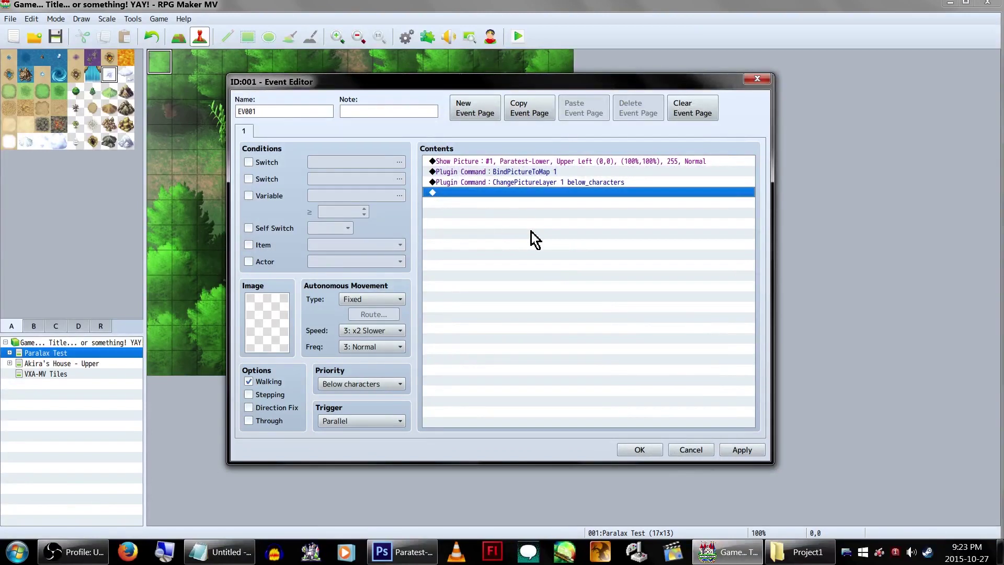
# Add a Show Picture command displaying Paratest-Upper.
pyautogui.doubleClick(533, 240)
pyautogui.click(483, 133)
pyautogui.click(523, 367)
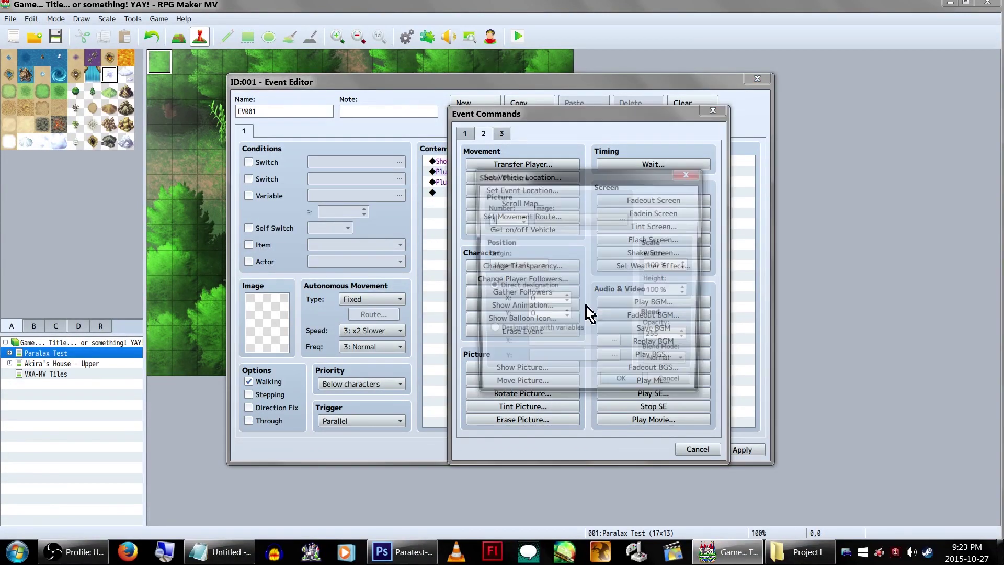
pyautogui.click(580, 221)
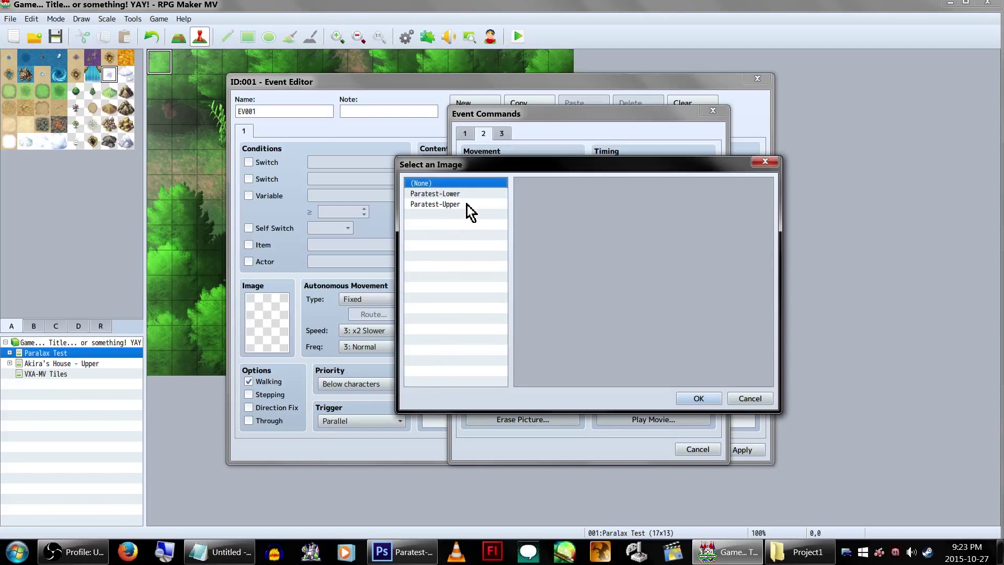
pyautogui.doubleClick(466, 204)
pyautogui.click(622, 386)
# Add the plugin command 'BindPictureToMap 2', copied from the notes.
pyautogui.doubleClick(507, 230)
pyautogui.click(653, 419)
pyautogui.click(224, 551)
pyautogui.moveTo(589, 340); pyautogui.dragTo(565, 311)
pyautogui.hotkey('ctrl', 'c')
pyautogui.hotkey('alt', 'Tab')
pyautogui.hotkey('ctrl', 'v')
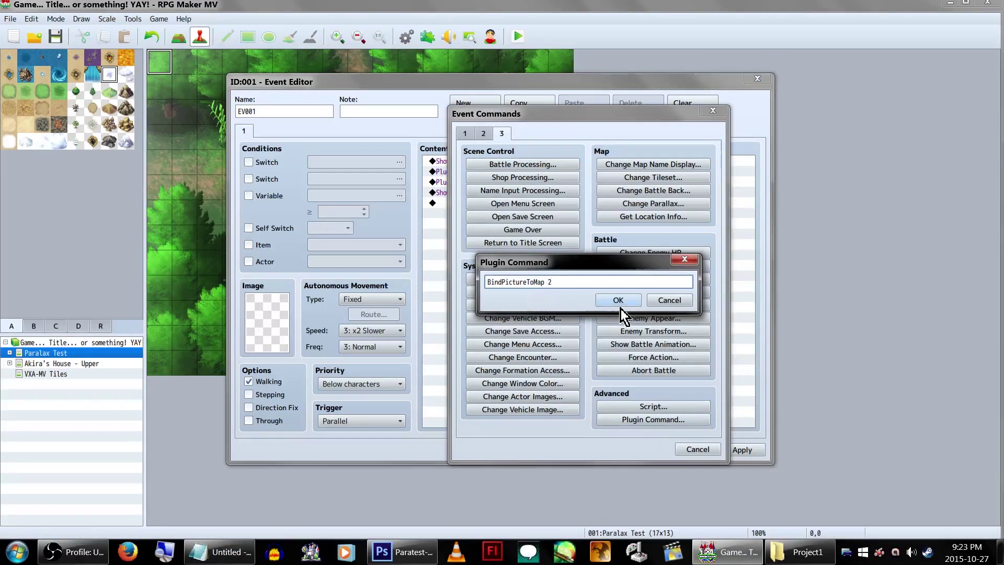
pyautogui.click(619, 302)
# Add a Change Parallax command switching the background to BlueSky.
pyautogui.doubleClick(560, 242)
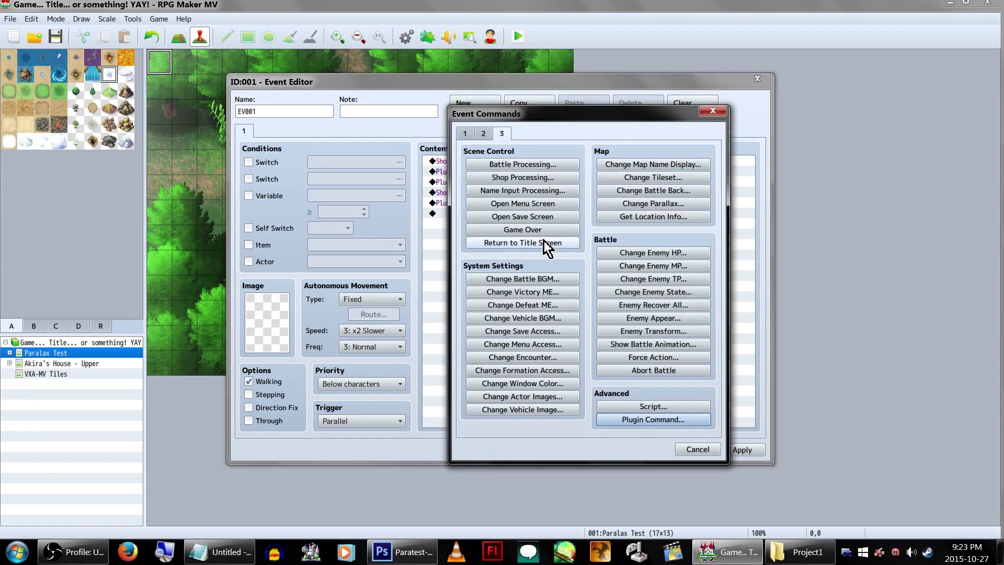
pyautogui.click(696, 202)
pyautogui.click(593, 262)
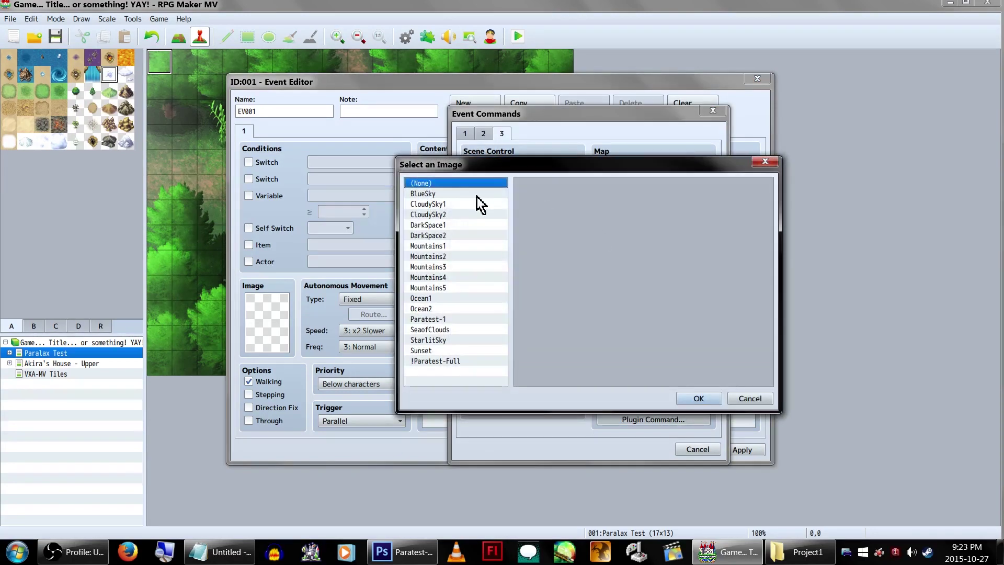
pyautogui.click(437, 195)
pyautogui.click(697, 396)
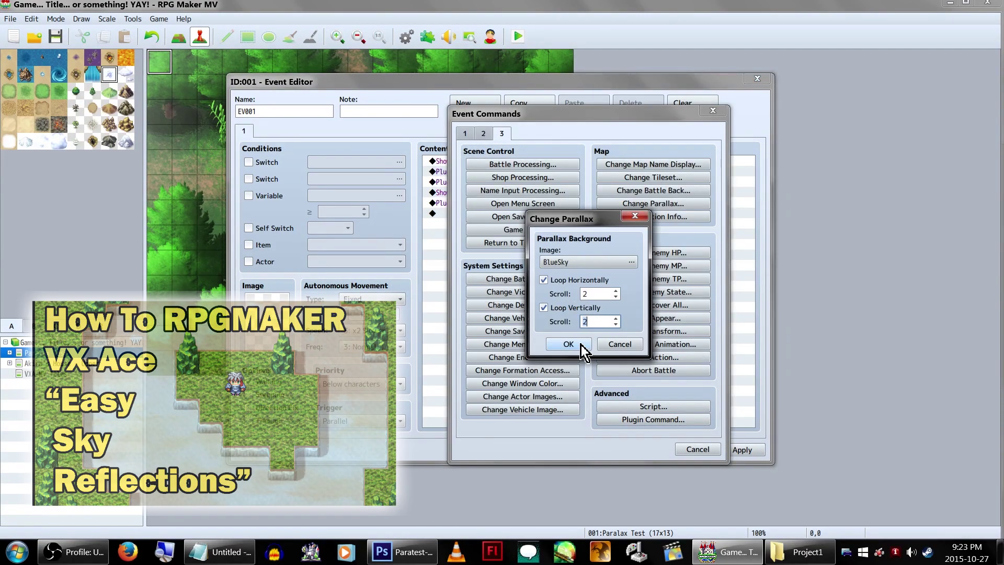
pyautogui.click(568, 344)
# Add an Erase Event command and save the event with OK.
pyautogui.doubleClick(437, 381)
pyautogui.click(483, 134)
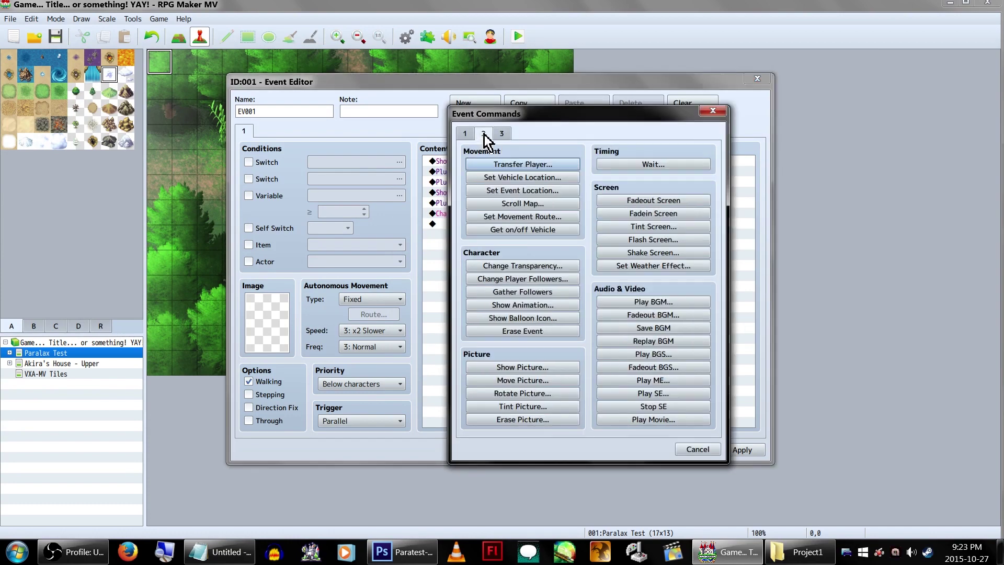
pyautogui.click(539, 332)
pyautogui.click(630, 449)
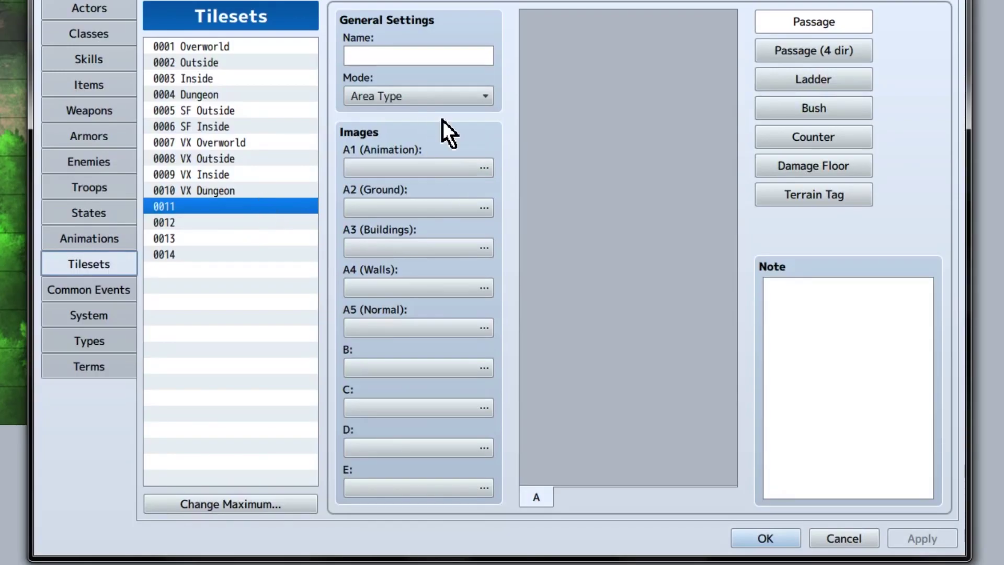
# Give tileset 0011 the Blank image in A1 and mark one tile impassable (X).
pyautogui.click(483, 167)
pyautogui.doubleClick(291, 125)
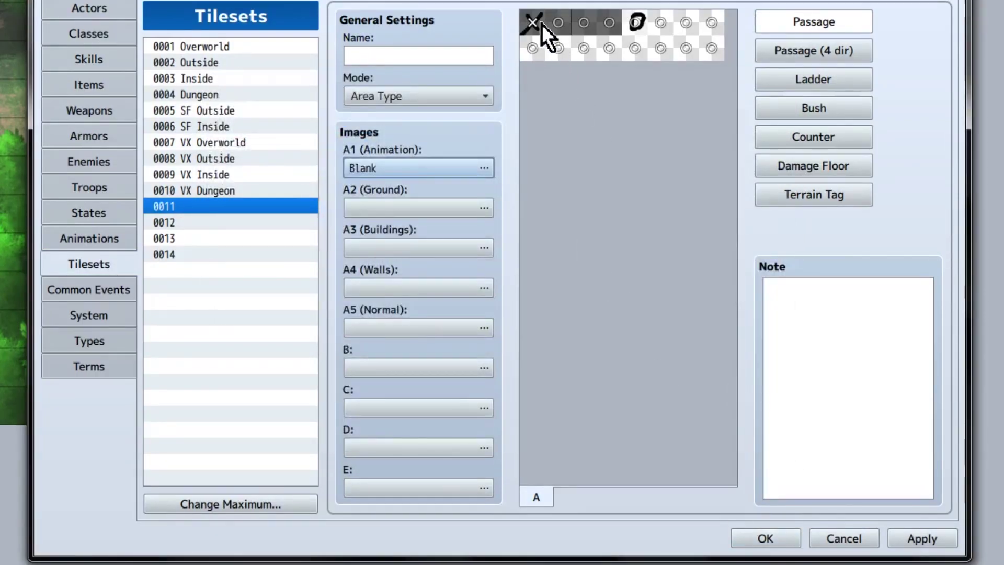
pyautogui.click(532, 48)
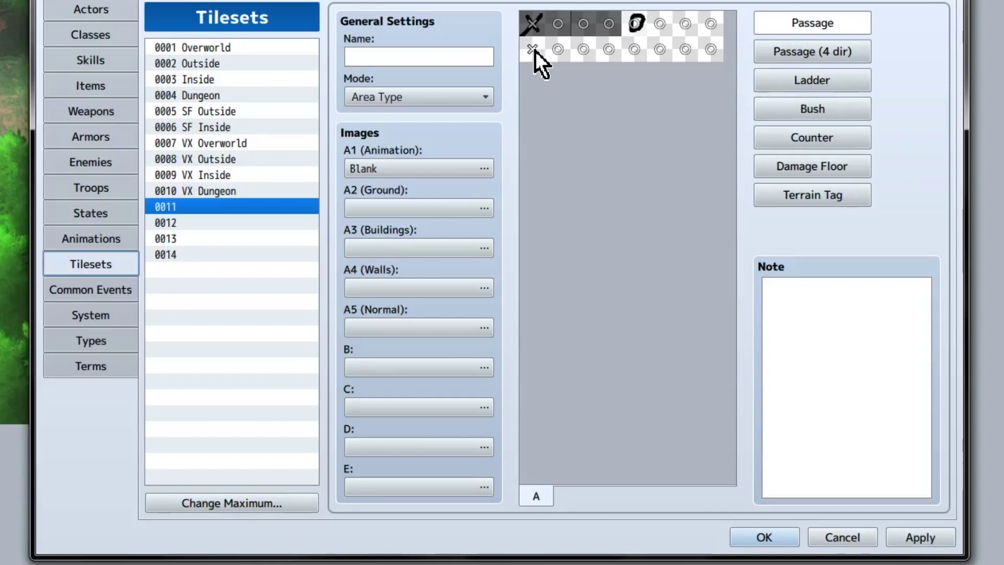
pyautogui.click(763, 534)
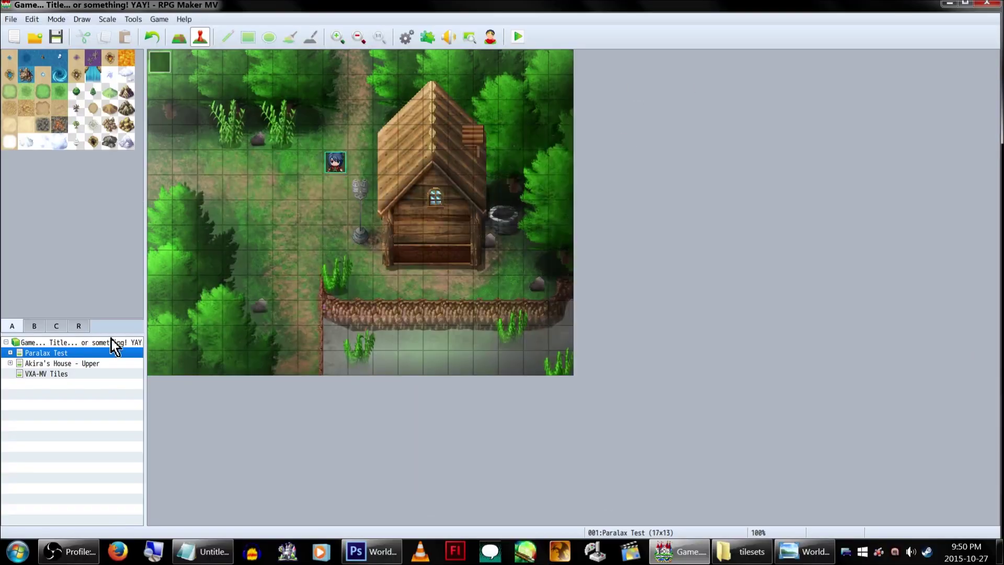
# Set the Paralax Test map's tileset to #0011.
pyautogui.rightClick(115, 352)
pyautogui.click(121, 356)
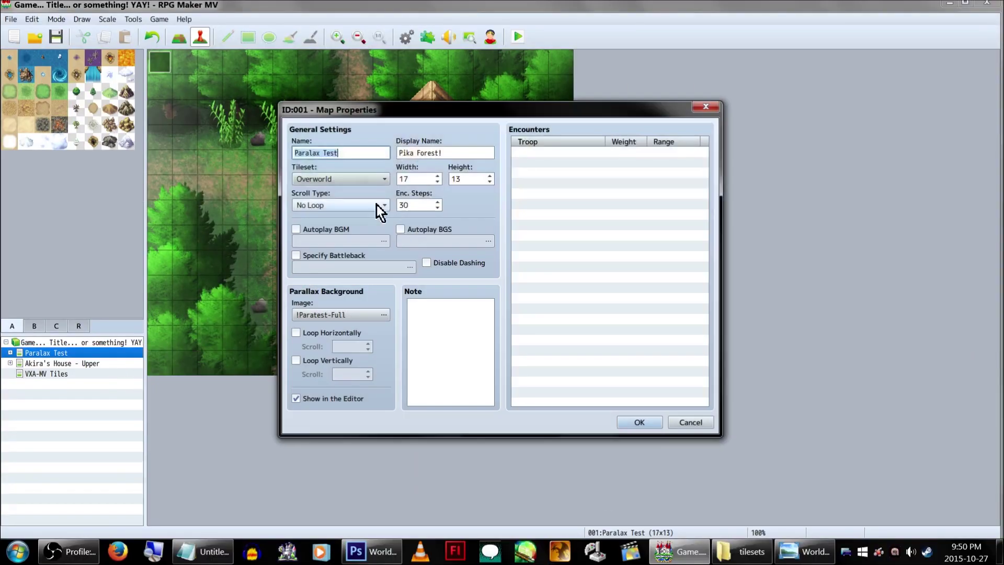
pyautogui.click(353, 181)
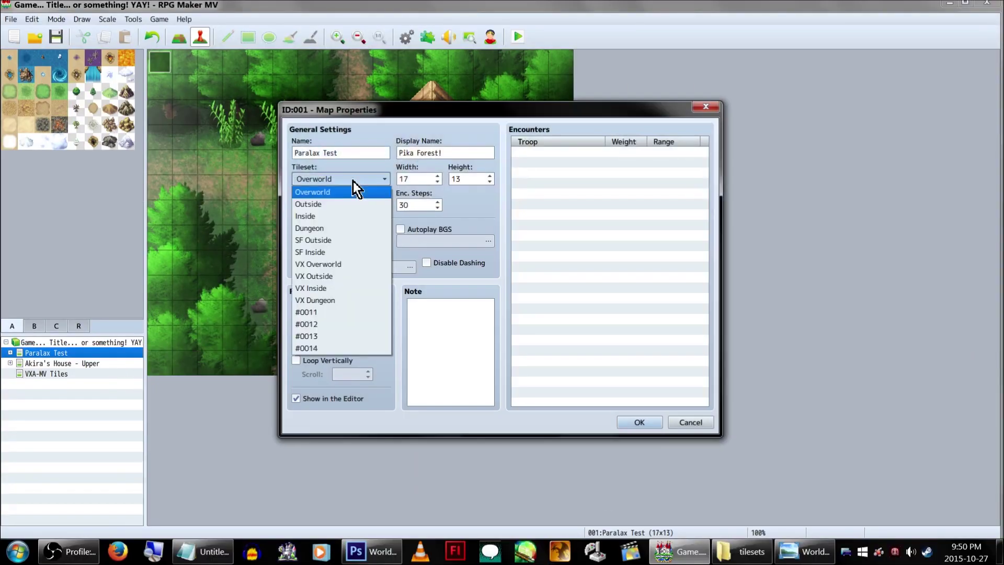
pyautogui.click(368, 312)
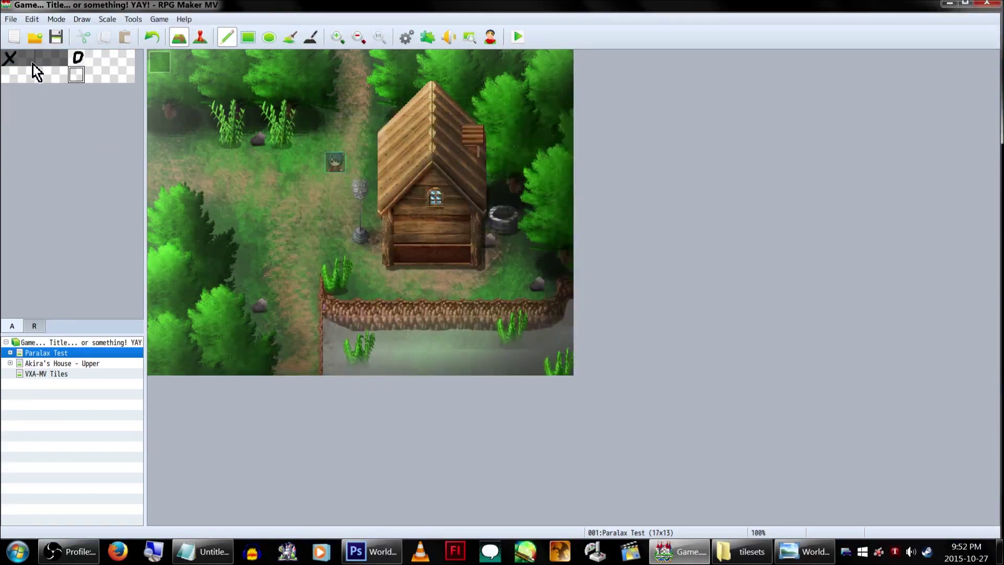
# Paint X blocking tiles over the trees, the house and the bottom strip.
pyautogui.moveTo(317, 123); pyautogui.dragTo(157, 58)
pyautogui.moveTo(292, 141); pyautogui.dragTo(230, 137)
pyautogui.moveTo(187, 230); pyautogui.dragTo(157, 366)
pyautogui.moveTo(209, 256); pyautogui.dragTo(202, 365)
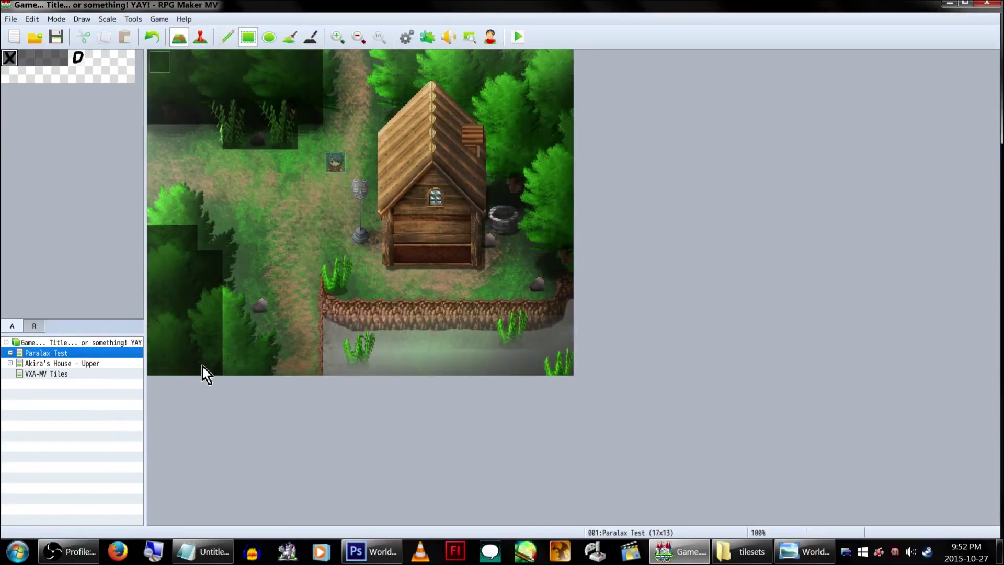
pyautogui.moveTo(343, 321); pyautogui.dragTo(570, 372)
pyautogui.moveTo(546, 269); pyautogui.dragTo(544, 38)
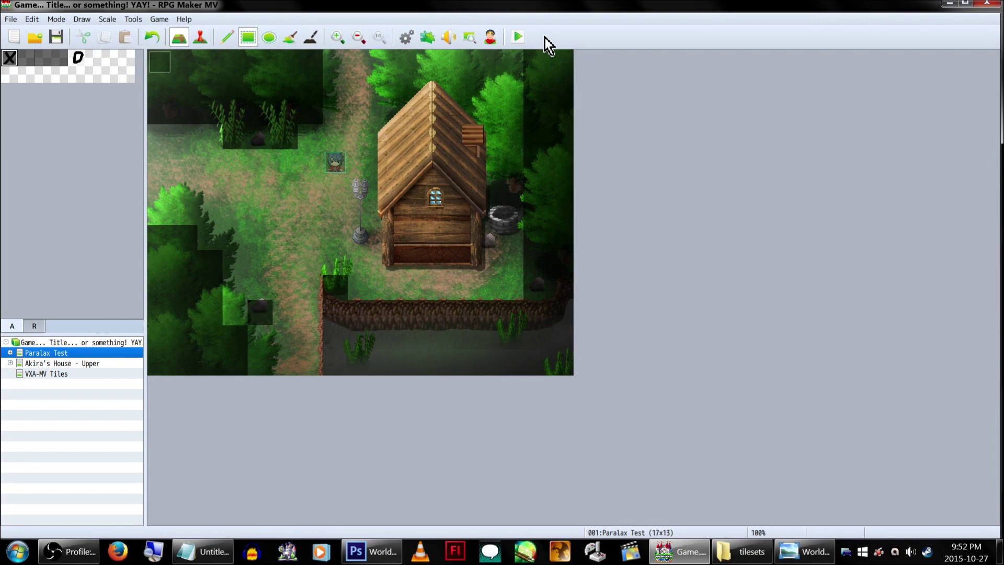
pyautogui.moveTo(547, 200); pyautogui.dragTo(473, 49)
pyautogui.moveTo(473, 225); pyautogui.dragTo(404, 89)
pyautogui.moveTo(374, 201); pyautogui.dragTo(482, 265)
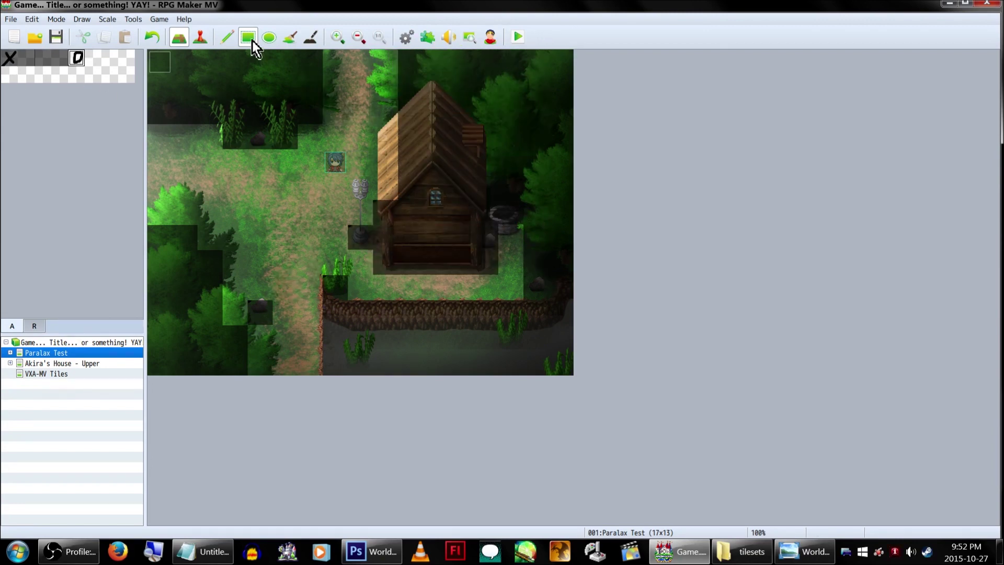
# Flood-fill paths and clearings as walkable, then swap visible markers for invisible blank tiles.
pyautogui.click(289, 37)
pyautogui.click(290, 196)
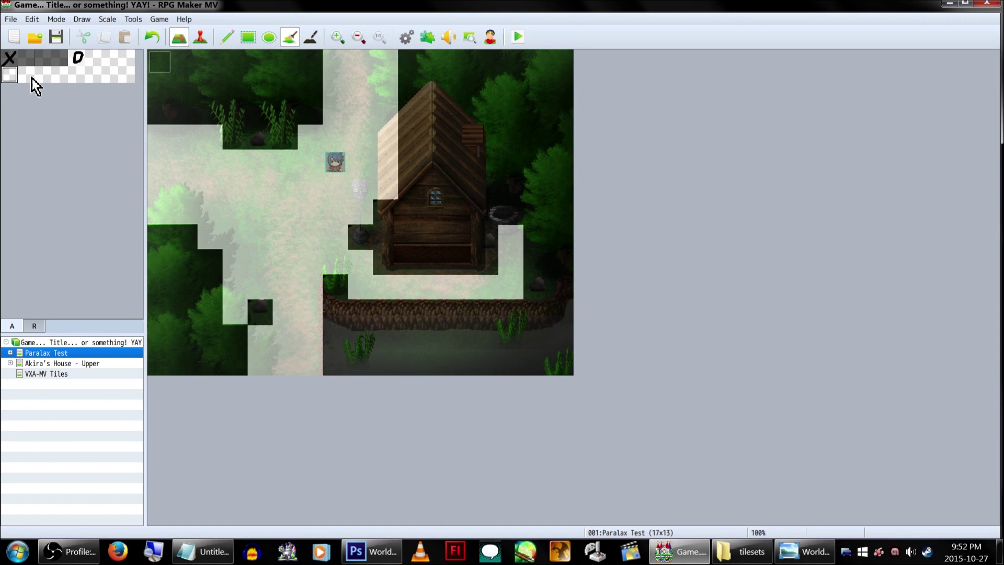
pyautogui.click(77, 58)
pyautogui.click(271, 85)
pyautogui.click(462, 111)
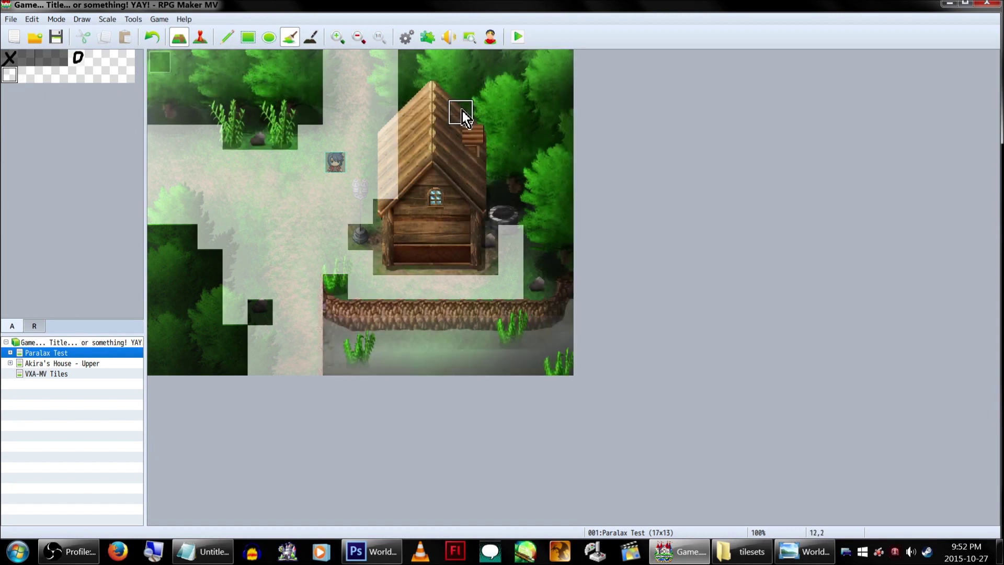
pyautogui.click(208, 287)
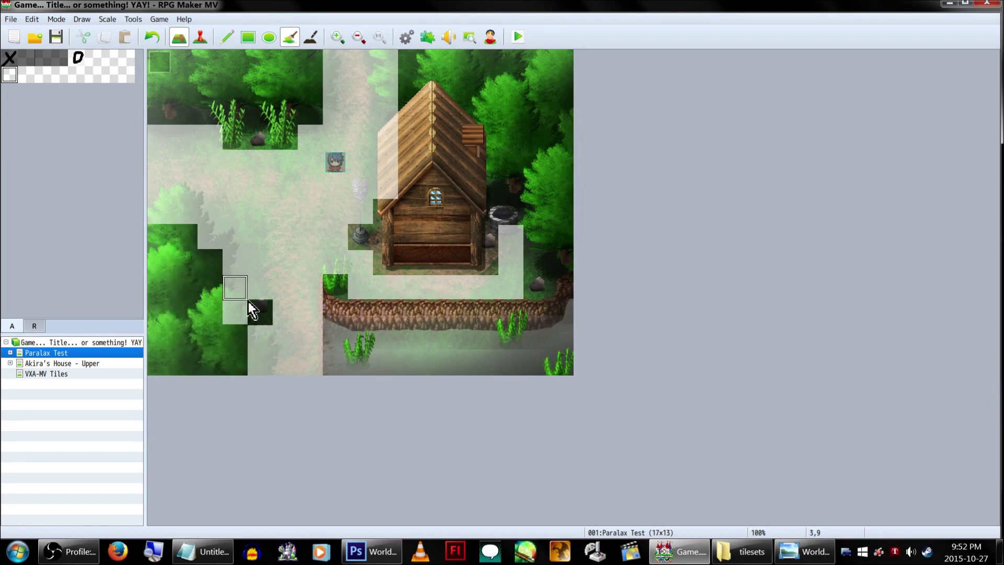
pyautogui.click(77, 74)
pyautogui.click(268, 187)
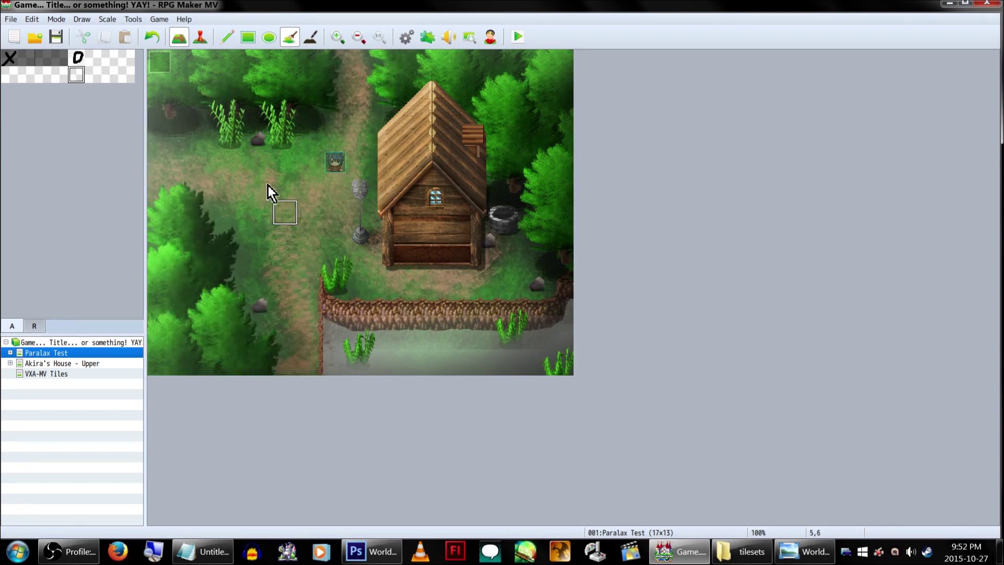
# Switch to Event mode and start a playtest, saving the project when prompted.
pyautogui.click(201, 35)
pyautogui.click(517, 37)
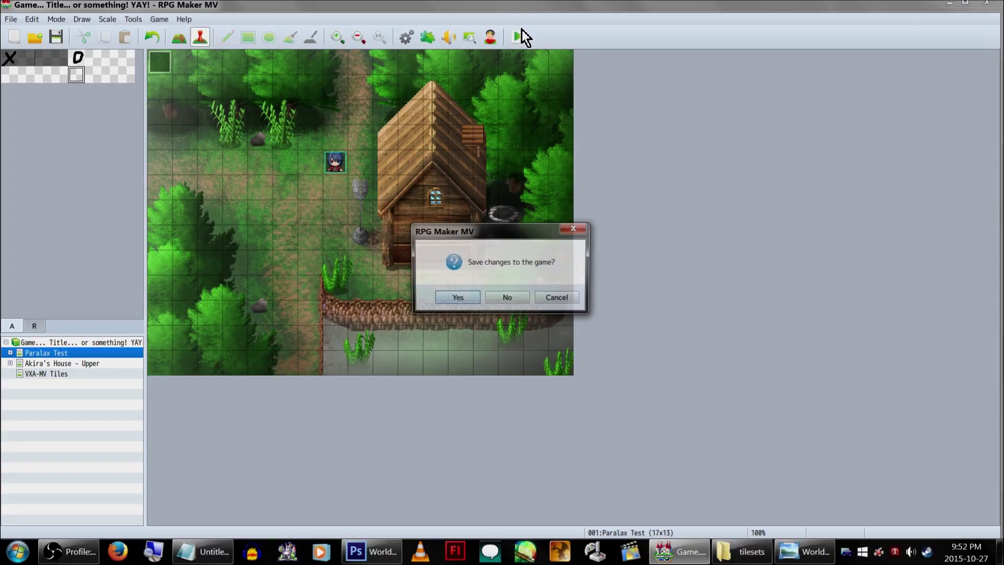
pyautogui.click(458, 302)
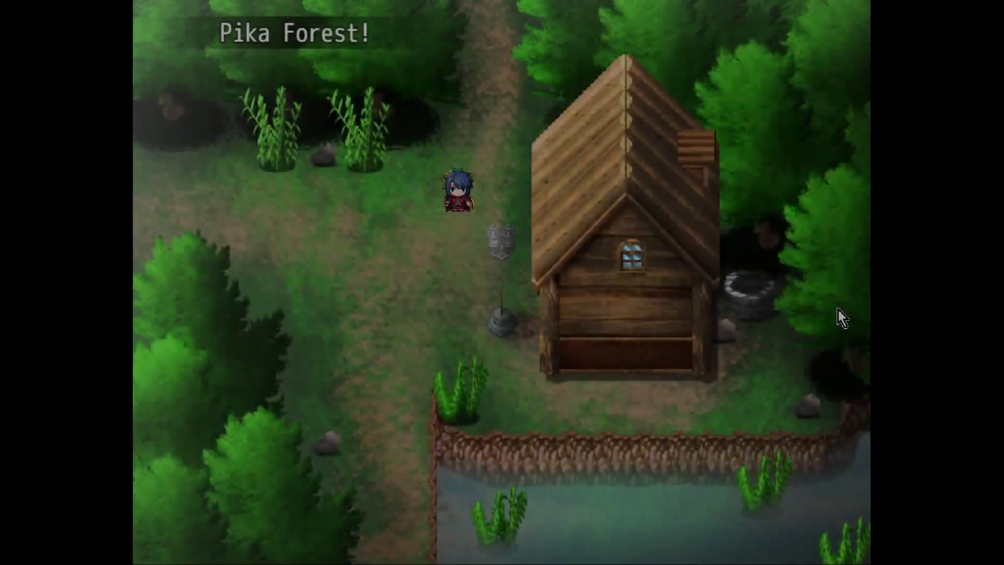